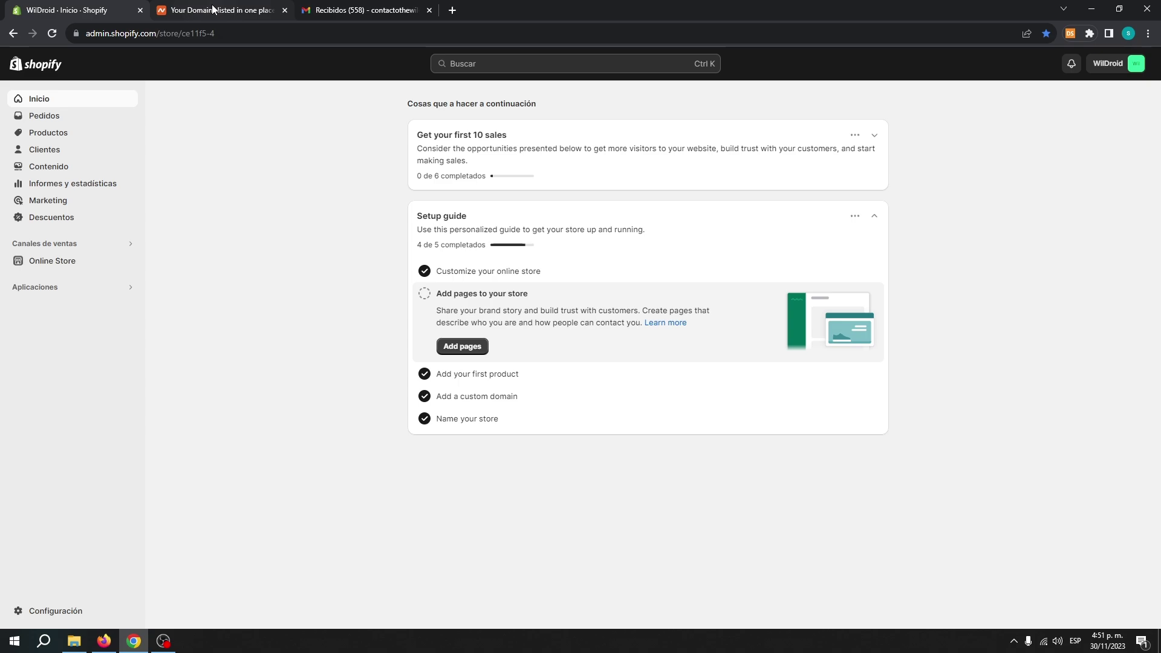
# Switch to Namecheap and copy the domain name wildroid.lat from the domain list
pyautogui.click(212, 10)
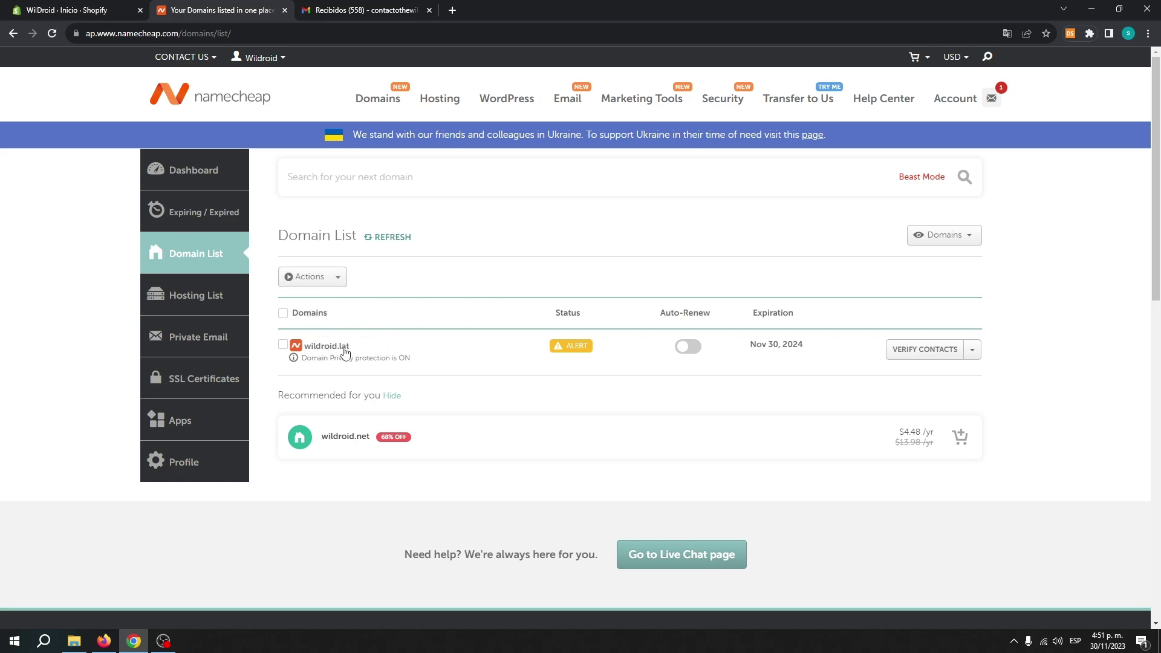
pyautogui.moveTo(352, 352); pyautogui.dragTo(299, 351)
pyautogui.hotkey('ctrl', 'c')
# In the Shopify admin's domain settings, start connecting an existing domain and submit wildroid.lat as the domain
pyautogui.click(67, 8)
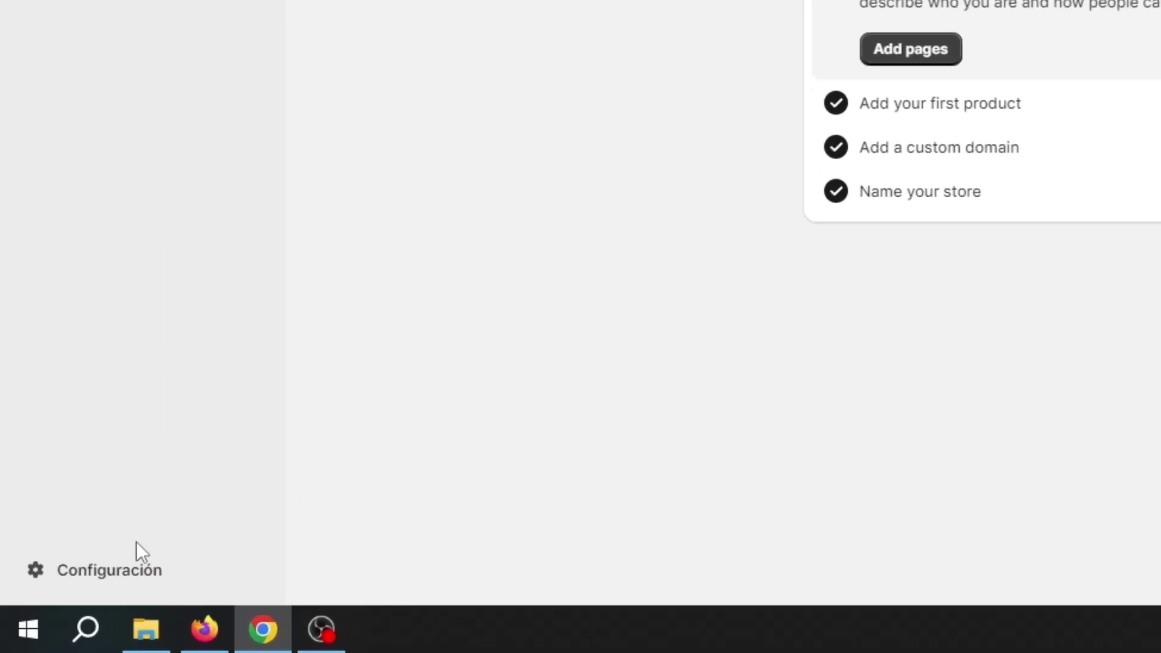
pyautogui.click(124, 579)
pyautogui.scroll(-1, 306, 399)
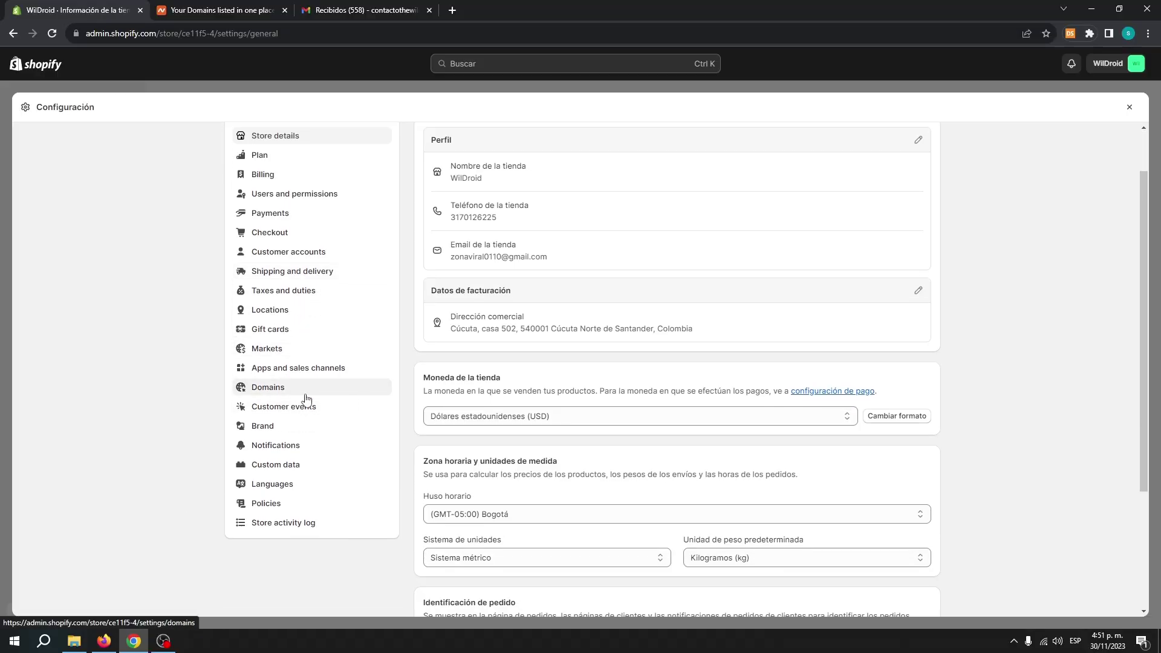
pyautogui.click(275, 388)
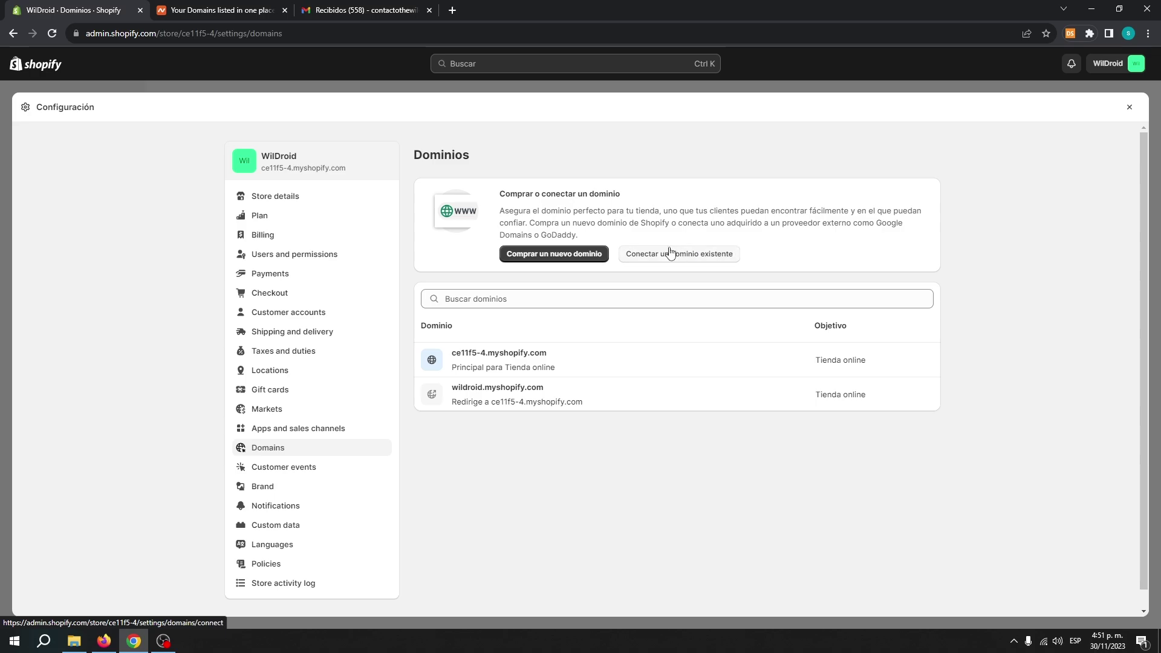
pyautogui.click(701, 254)
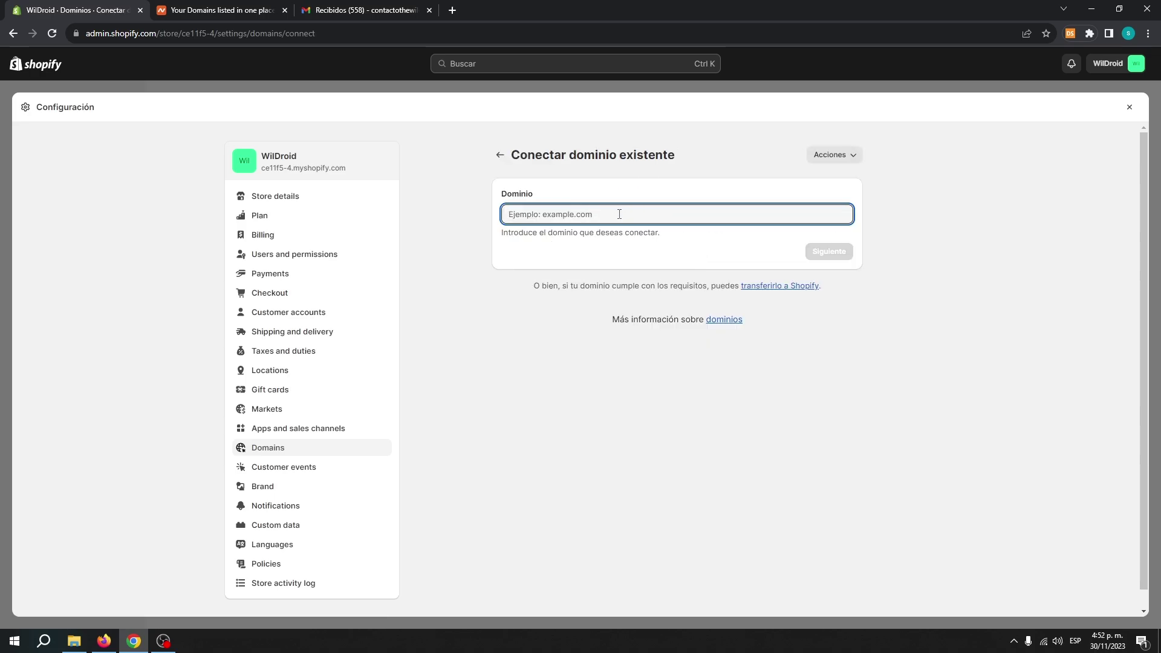
pyautogui.hotkey('ctrl', 'v')
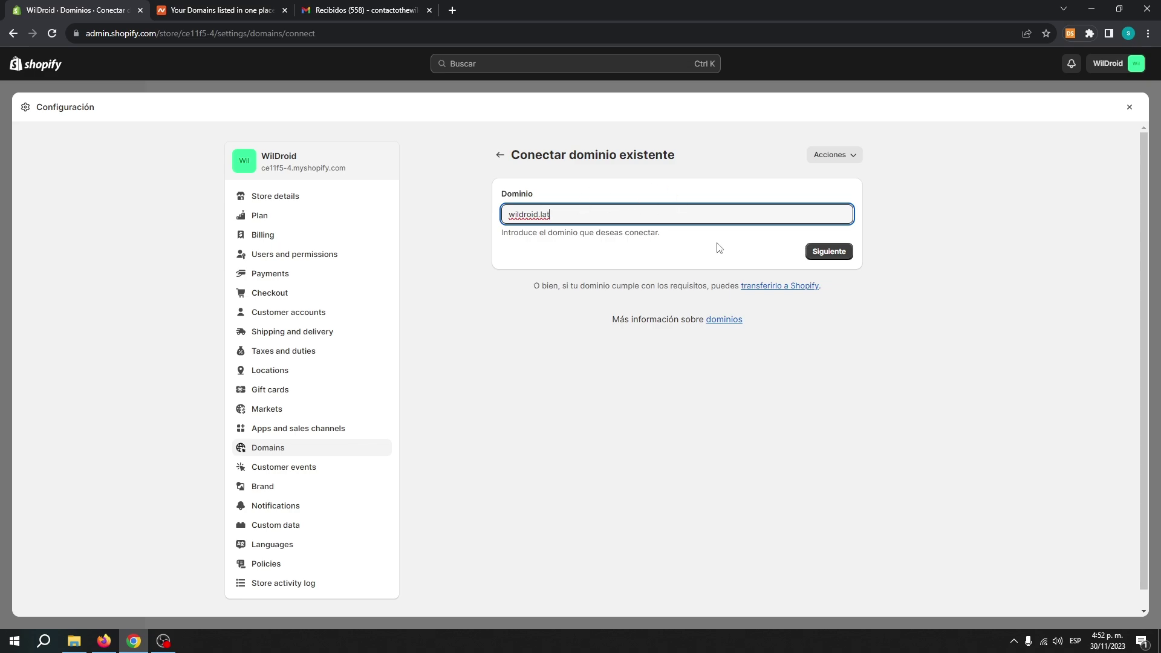
pyautogui.click(811, 254)
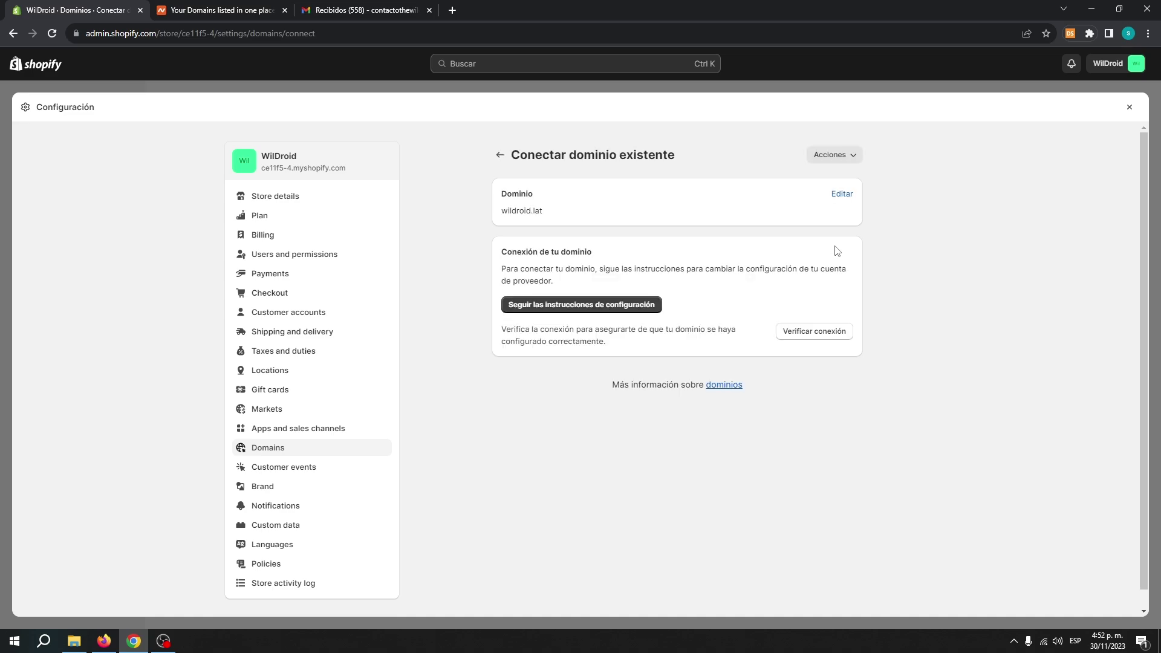
# Open Shopify's setup instructions for connecting an external domain manually and read step 1 about changing the DNS records
pyautogui.click(565, 312)
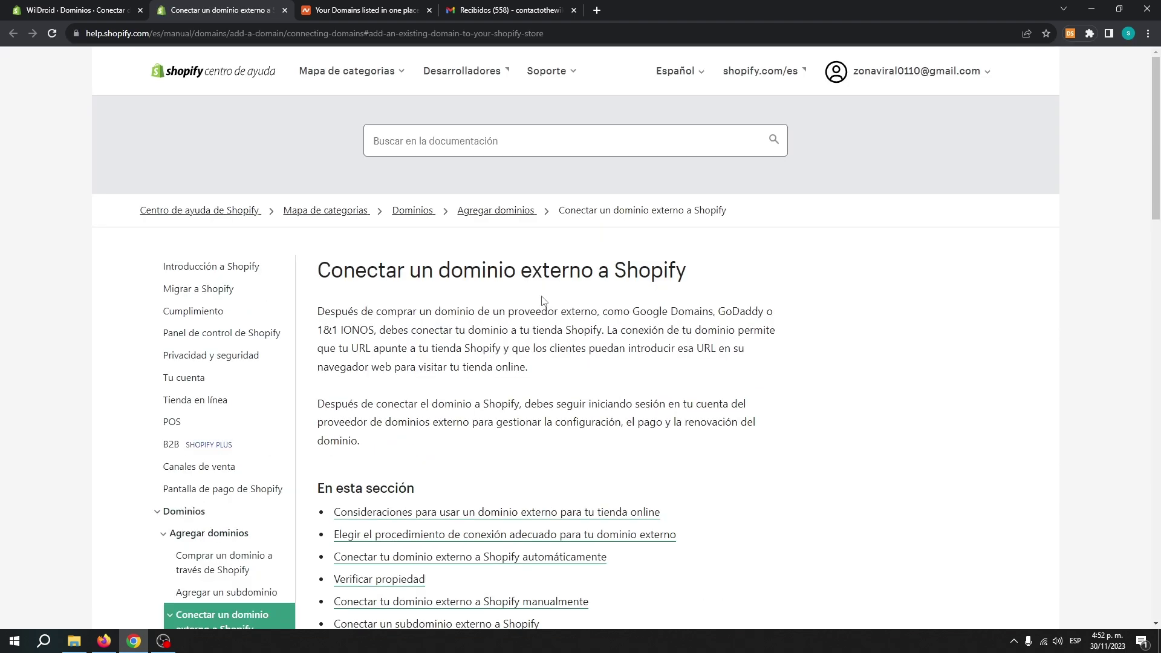
pyautogui.moveTo(693, 275); pyautogui.dragTo(355, 270)
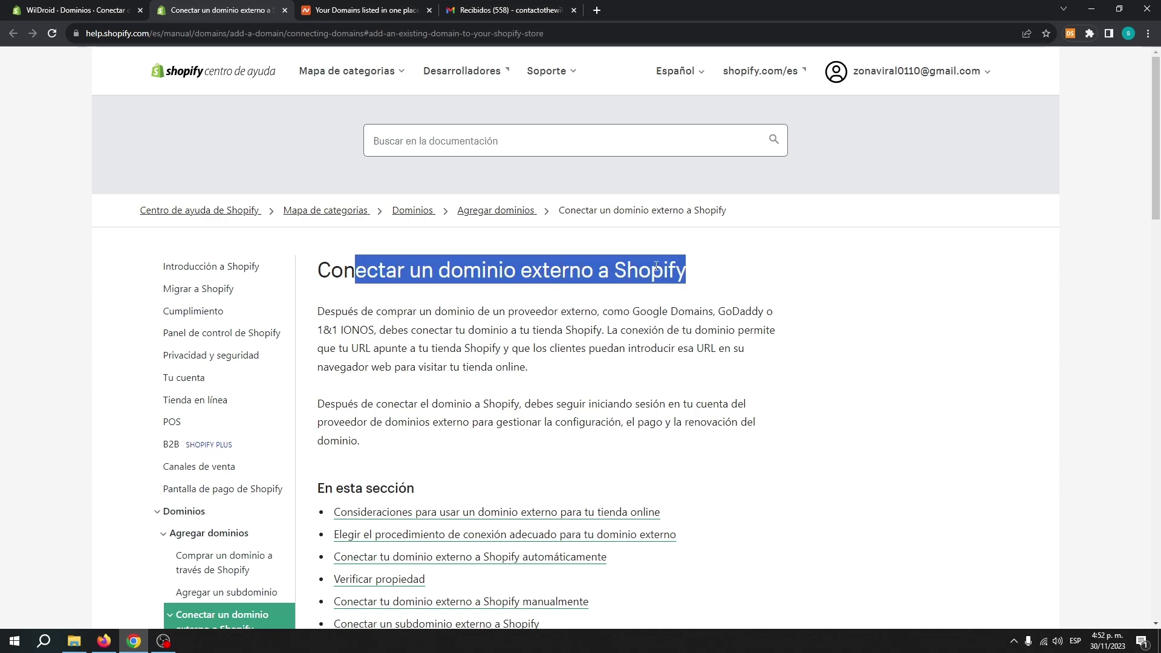
pyautogui.scroll(-5, 762, 266)
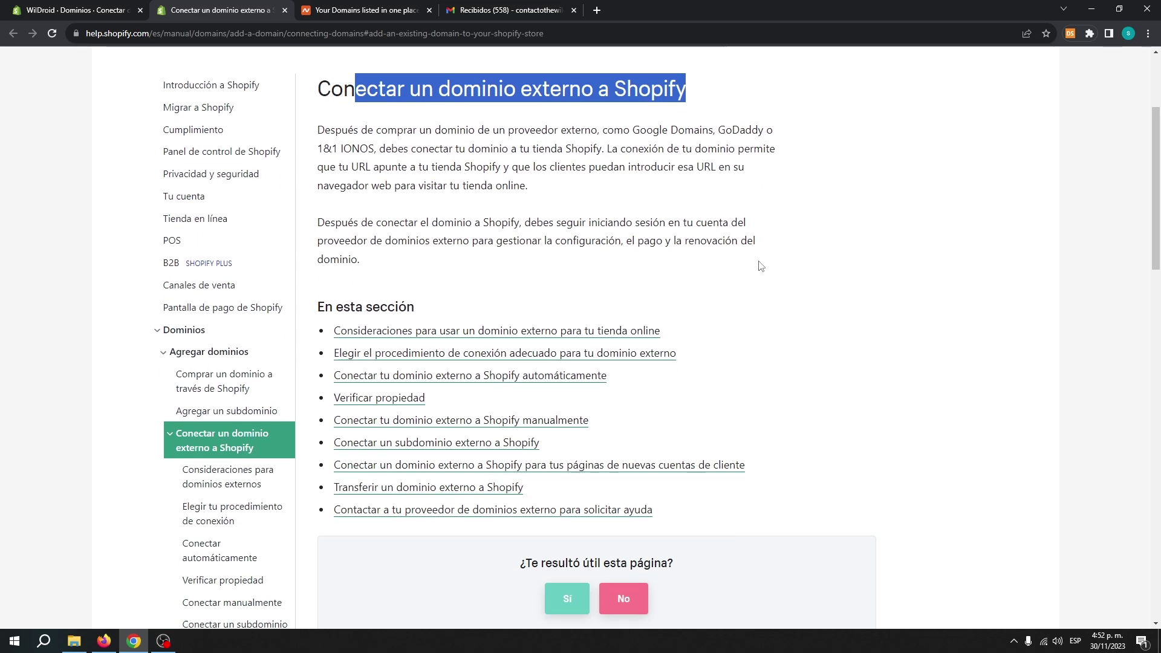
pyautogui.scroll(-1, 755, 193)
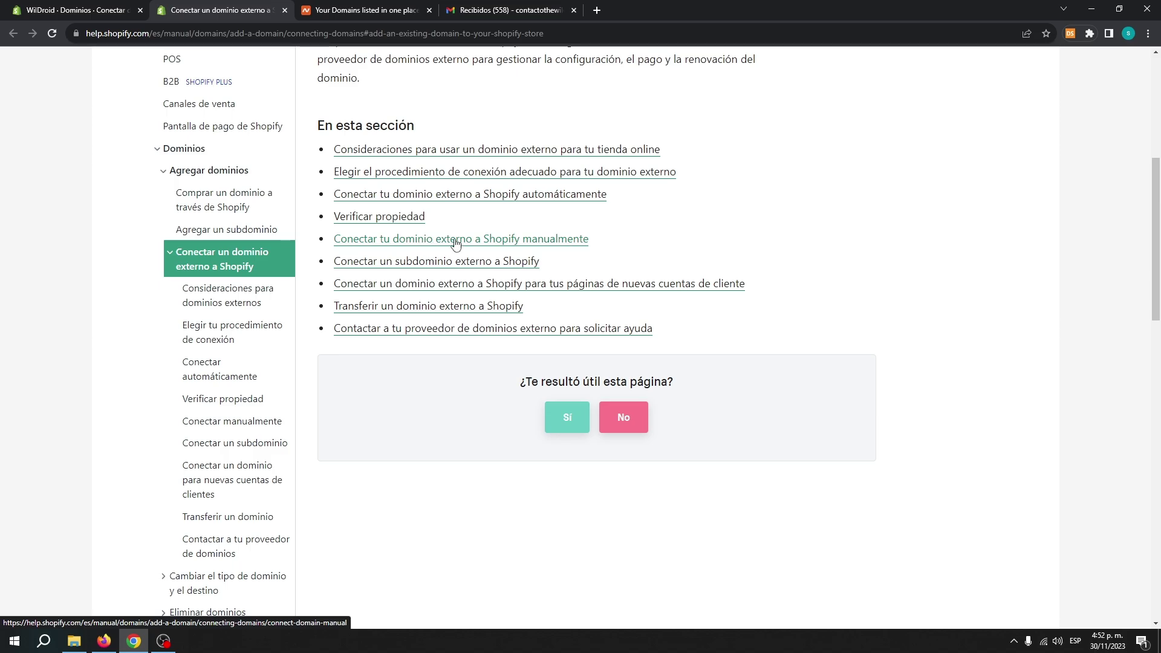
pyautogui.click(532, 240)
pyautogui.scroll(-10, 533, 244)
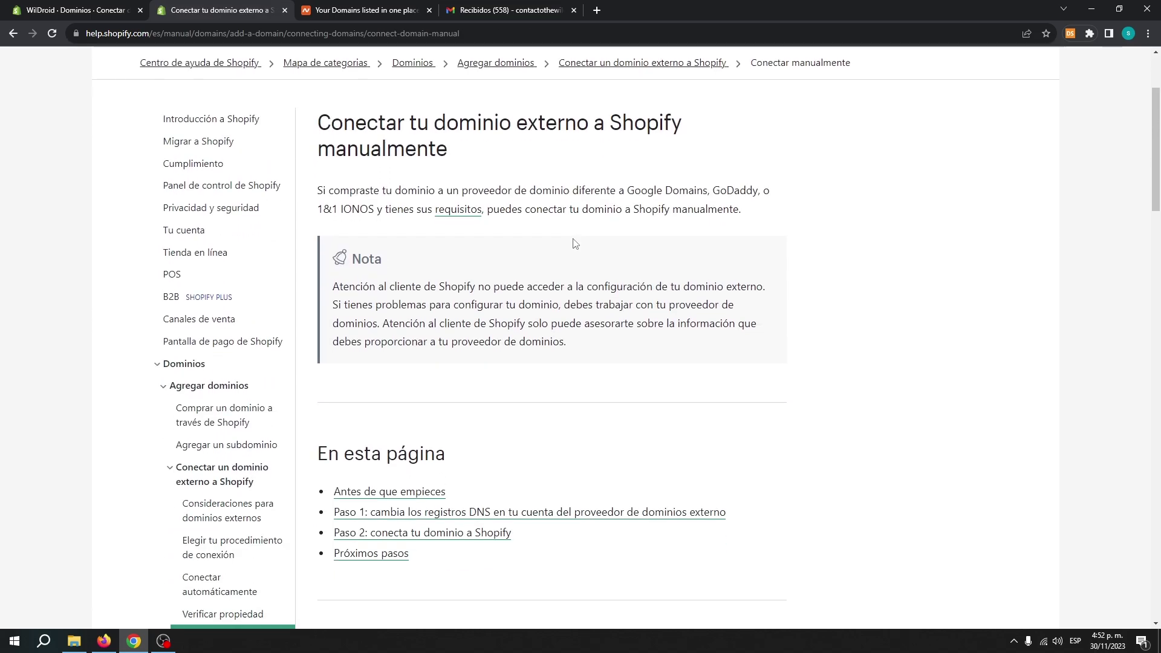
pyautogui.scroll(-4, 586, 204)
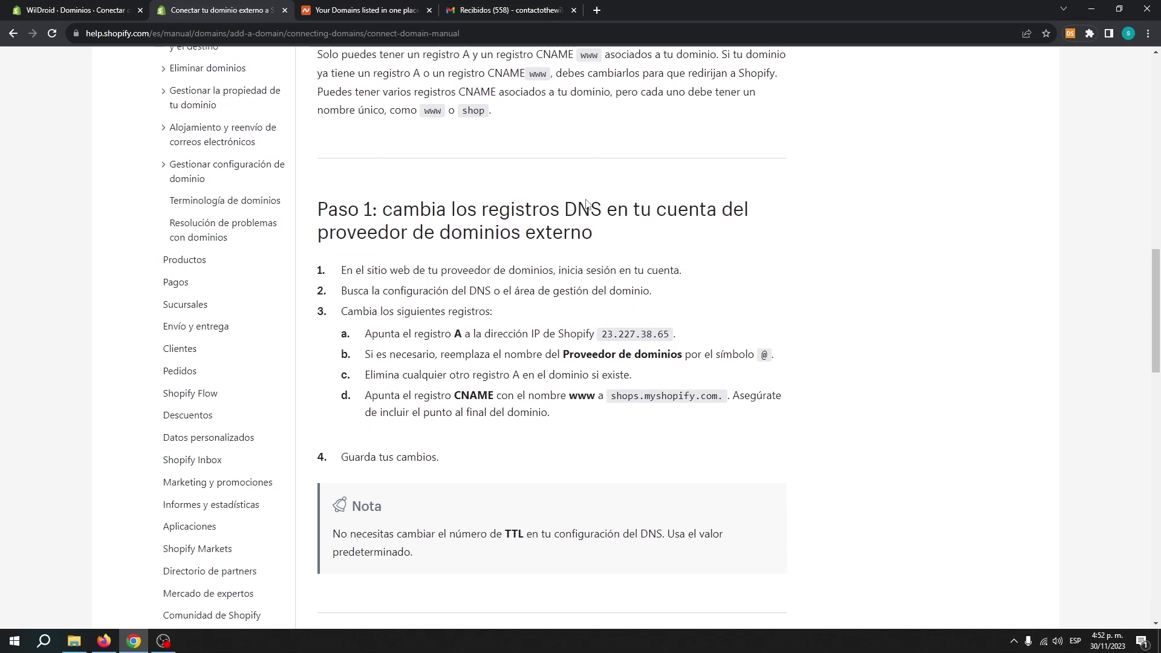
pyautogui.moveTo(319, 209); pyautogui.dragTo(604, 208)
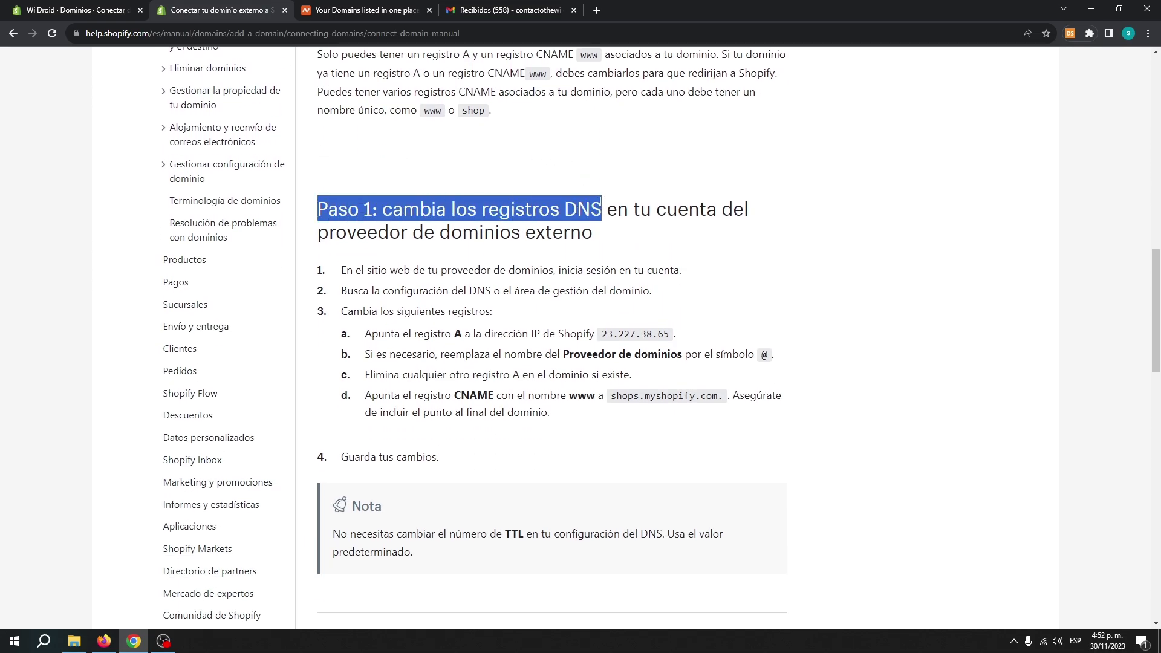
pyautogui.click(633, 199)
pyautogui.scroll(-1, 634, 197)
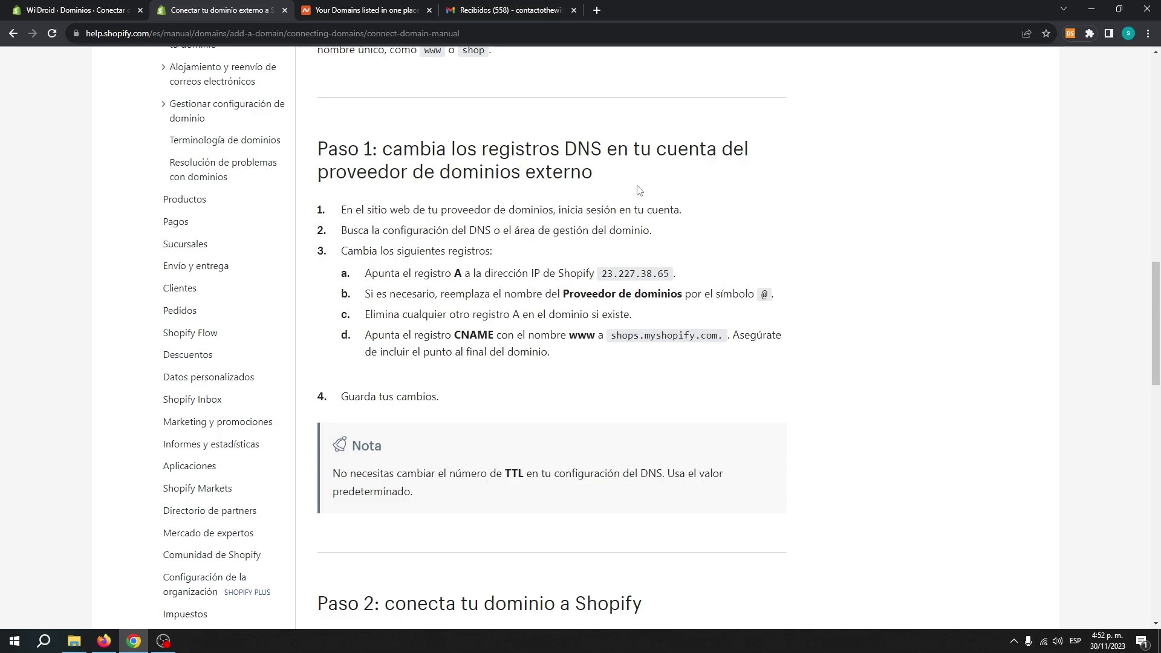
# Switch to Namecheap and open the host records in the Advanced DNS settings of wildroid.lat
pyautogui.hotkey('ctrl', 'Tab')
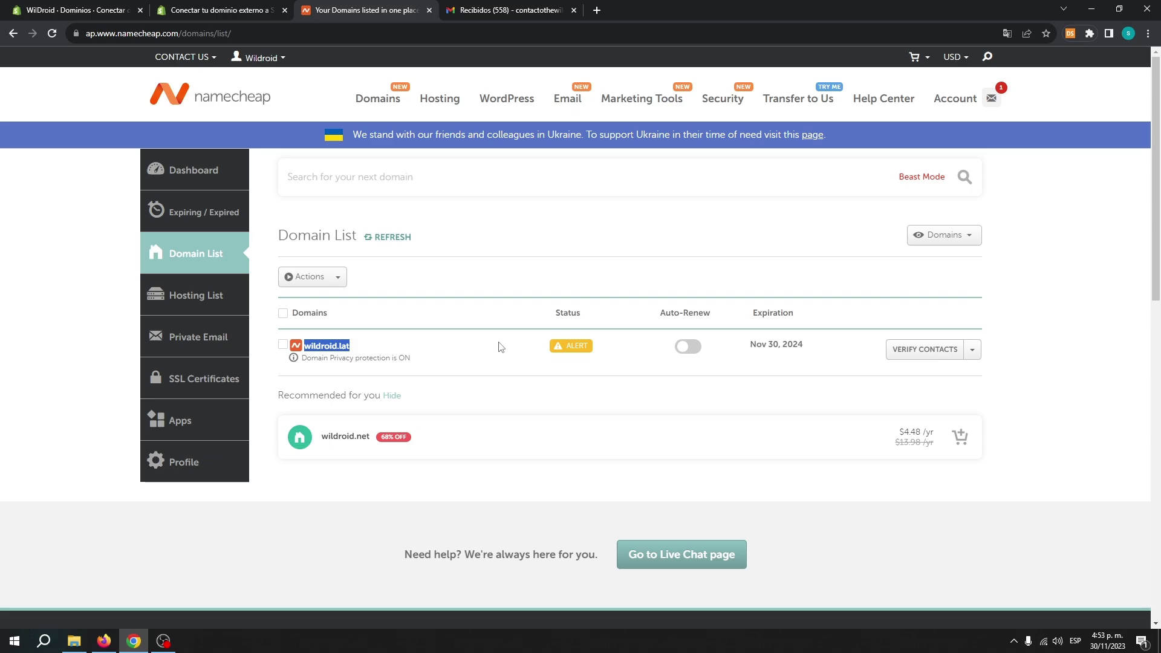
pyautogui.click(971, 350)
pyautogui.click(930, 370)
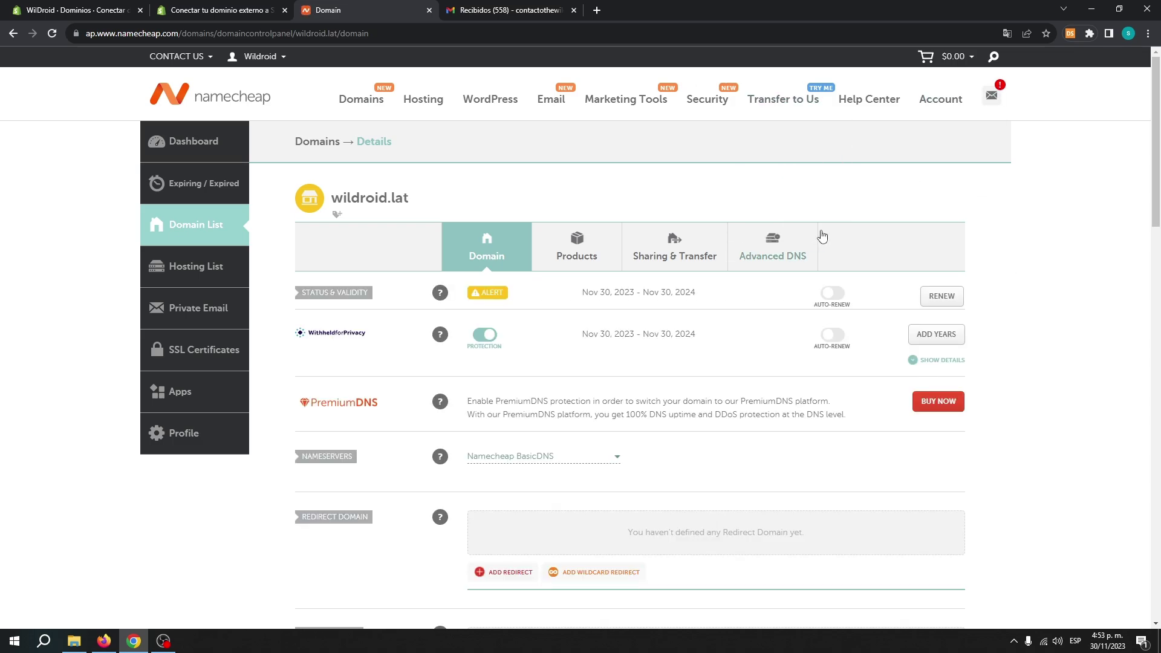
pyautogui.click(785, 249)
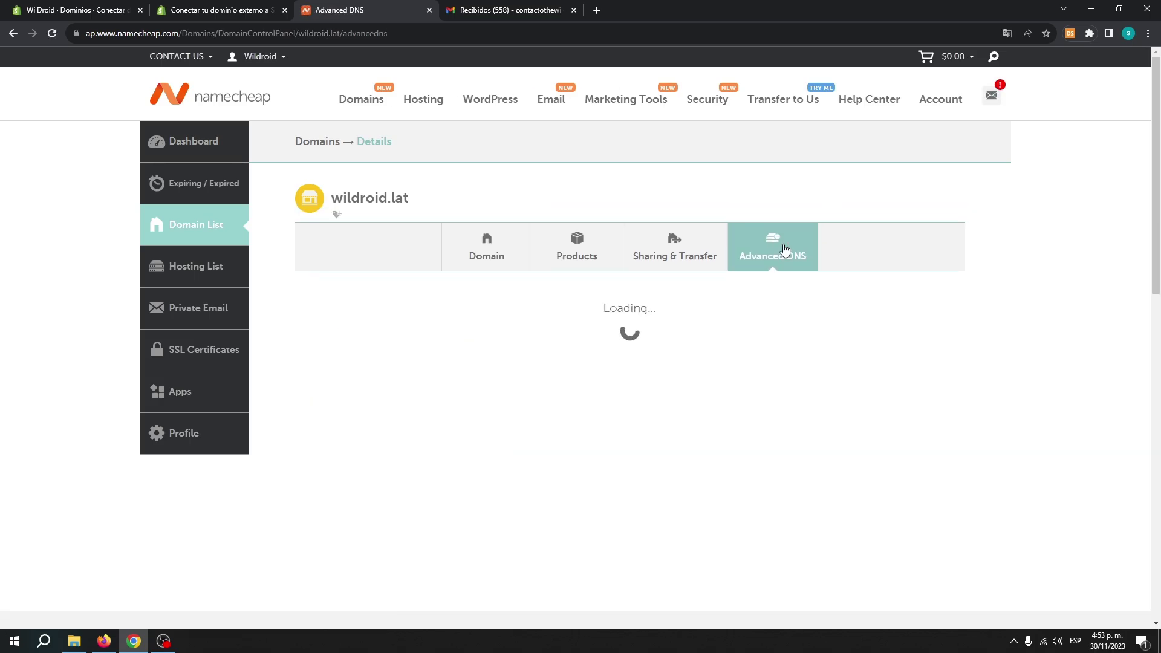
pyautogui.scroll(-3, 895, 219)
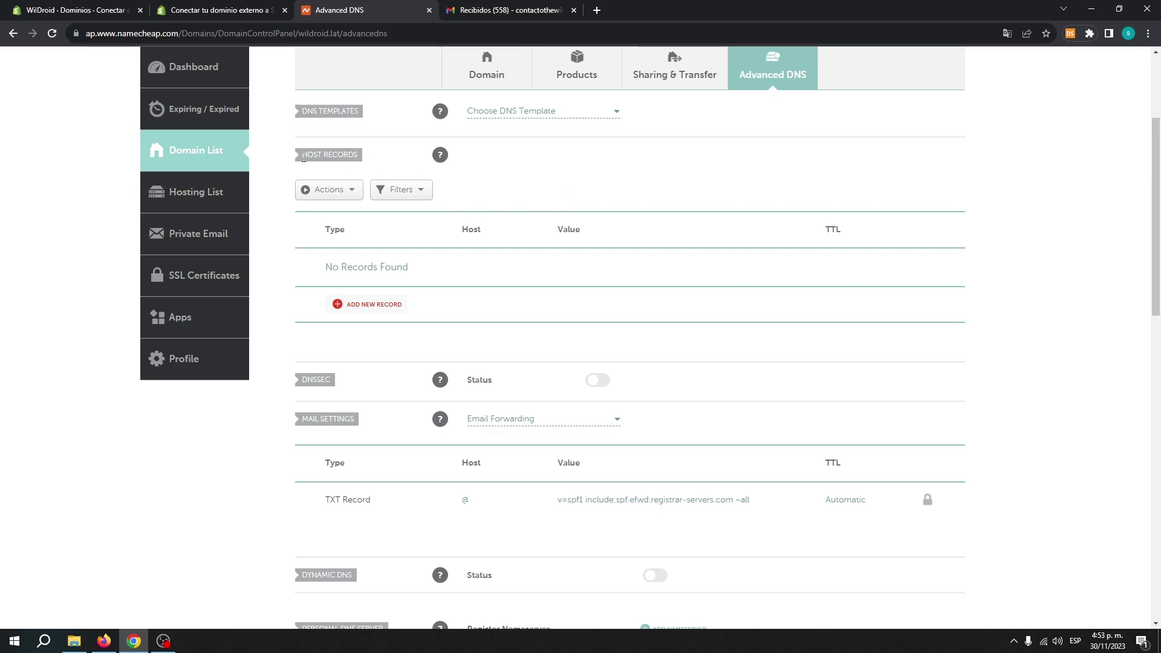
pyautogui.moveTo(304, 156); pyautogui.dragTo(360, 157)
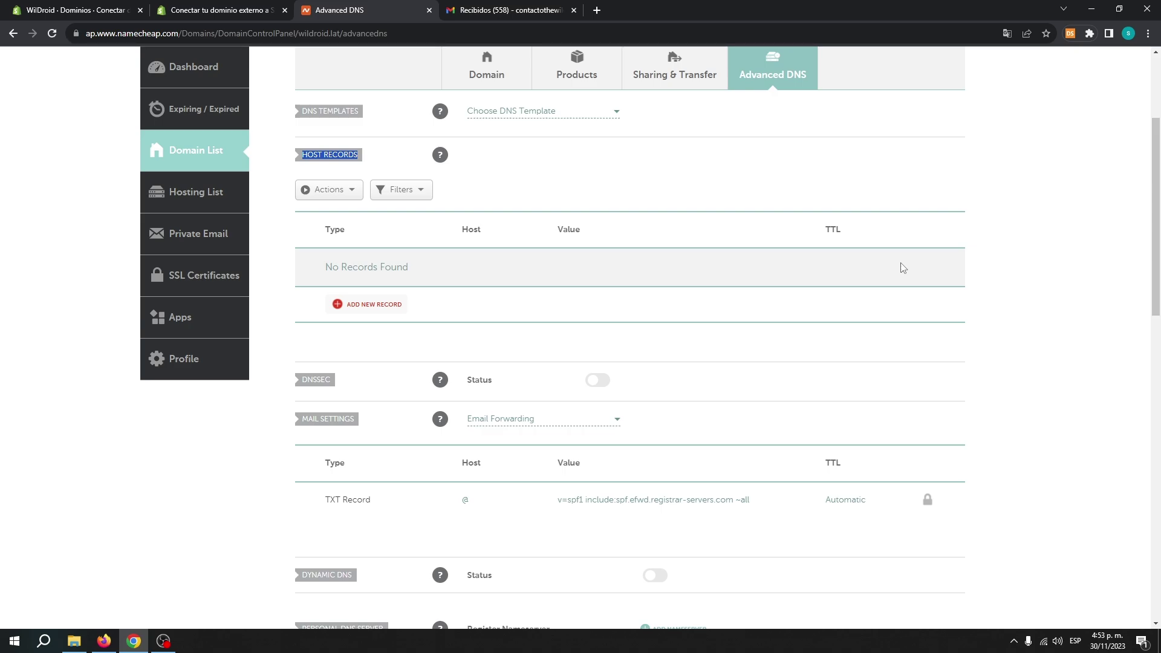
pyautogui.scroll(1, 883, 262)
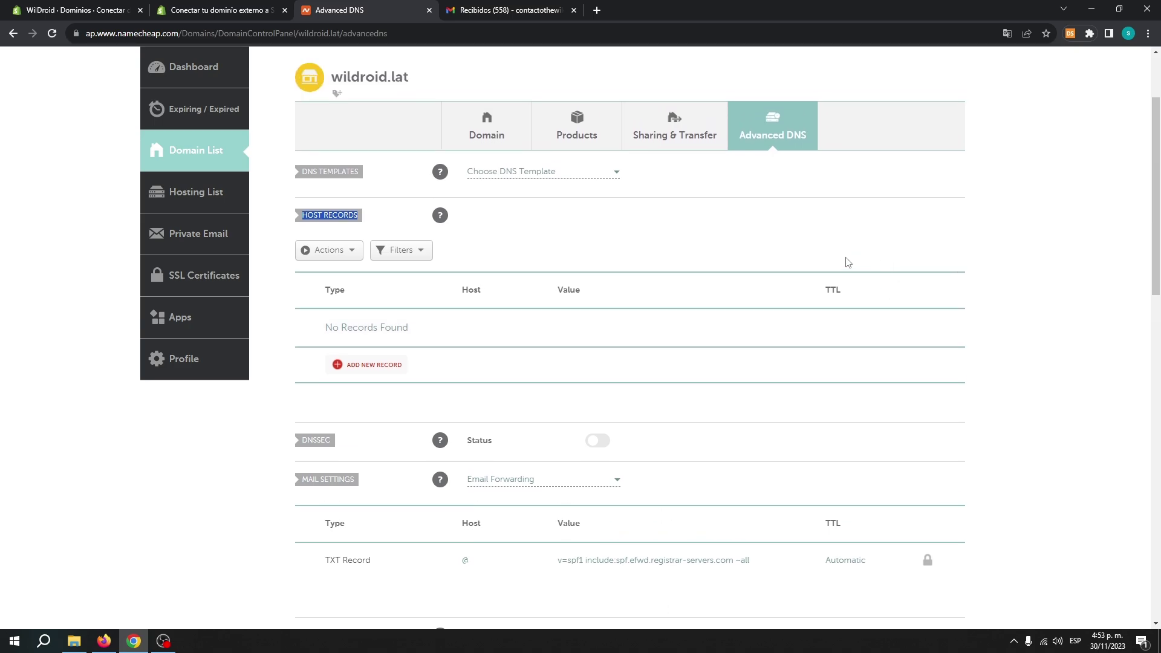
# Add a new host record of type A Record with @ as the host
pyautogui.click(380, 359)
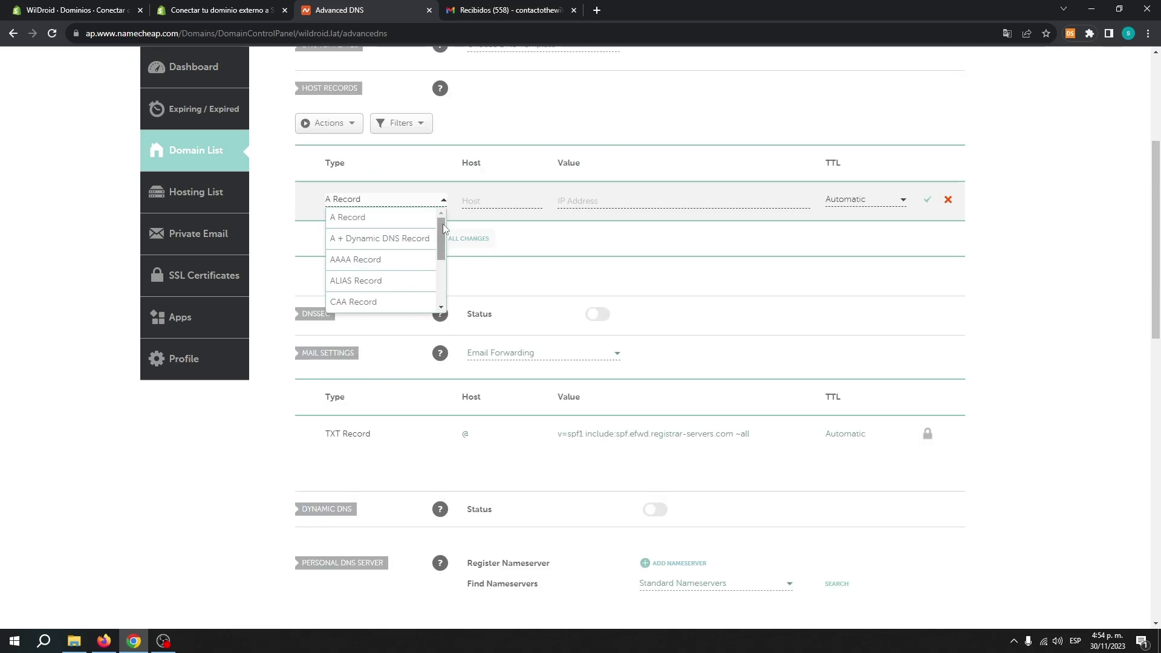
pyautogui.moveTo(442, 224); pyautogui.dragTo(444, 266)
pyautogui.scroll(3, 381, 275)
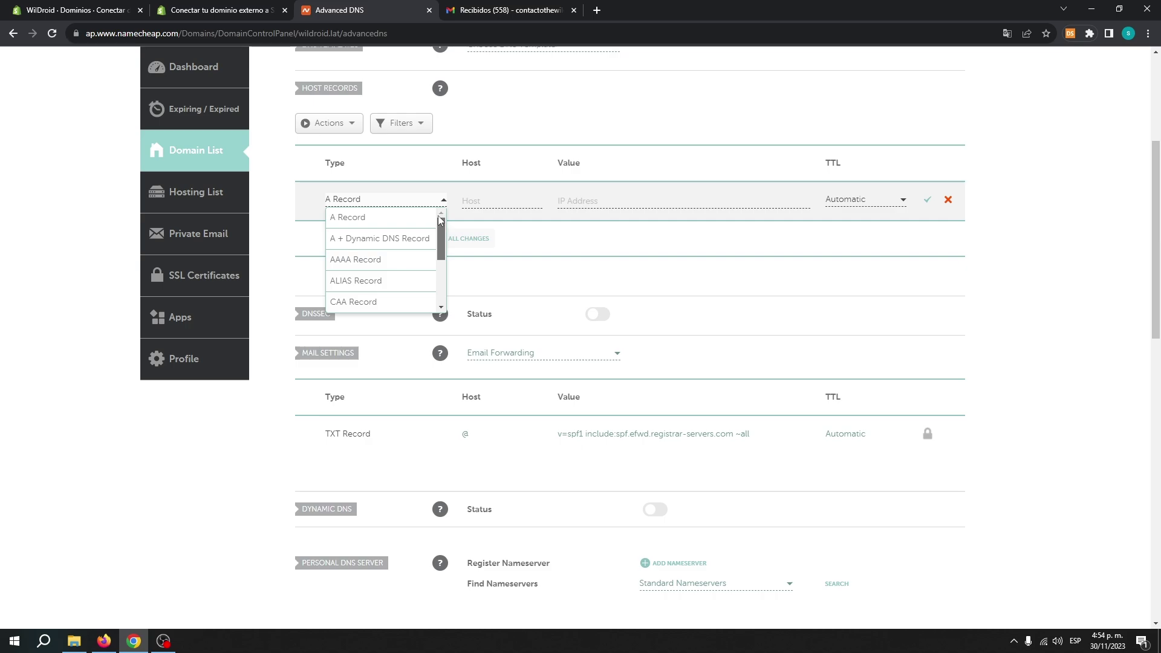
pyautogui.click(370, 219)
pyautogui.scroll(2, 514, 241)
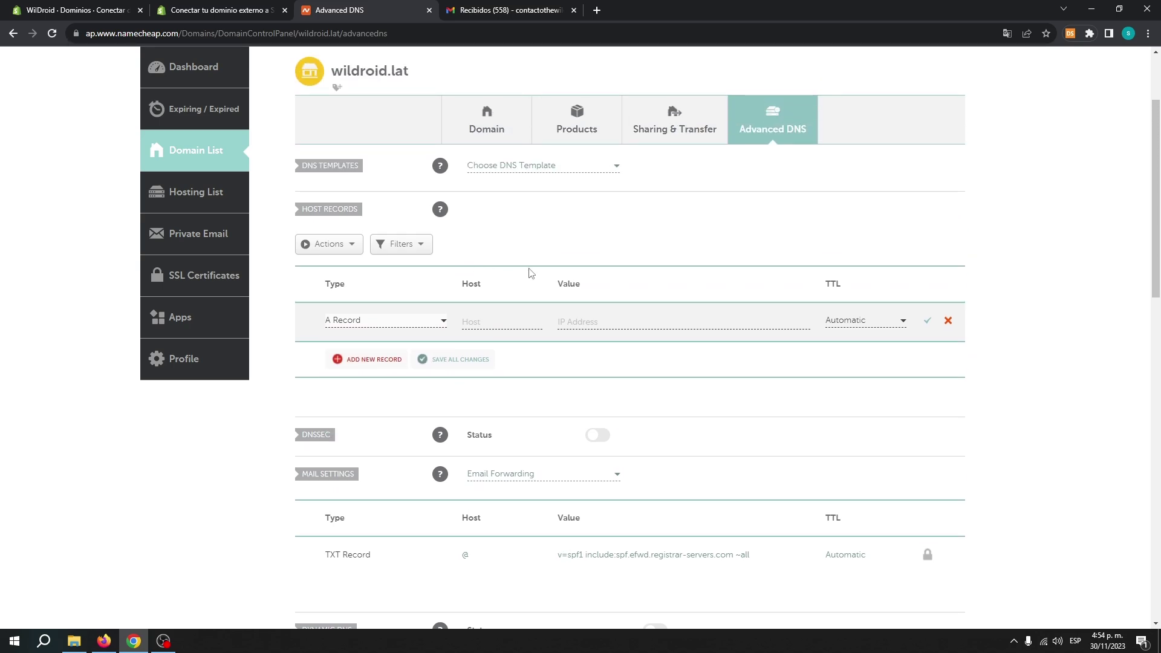
pyautogui.click(497, 321)
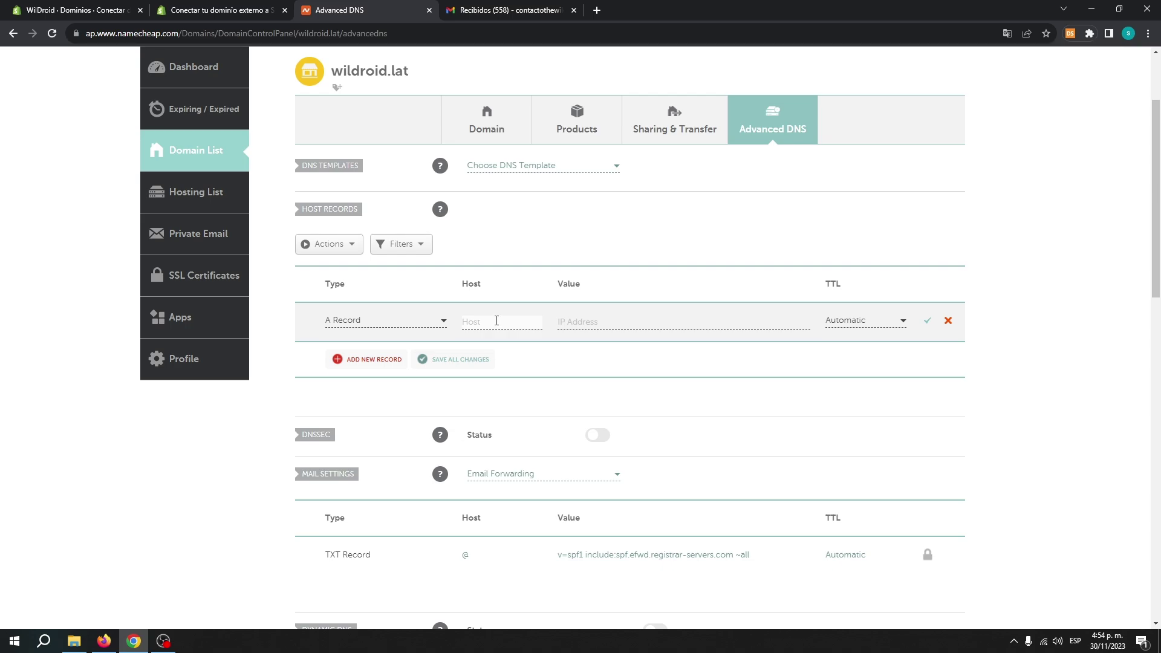
pyautogui.write('@')
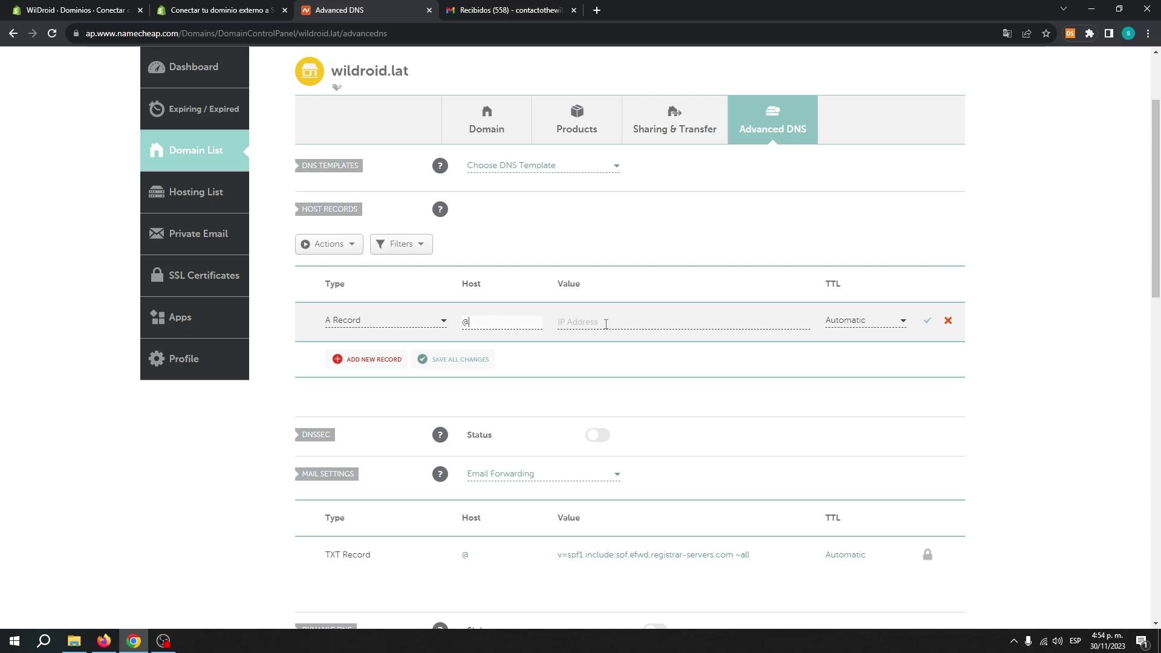
# Copy the IP address 23.227.38.65 from the Shopify help page into the A record's value and save the record
pyautogui.click(606, 323)
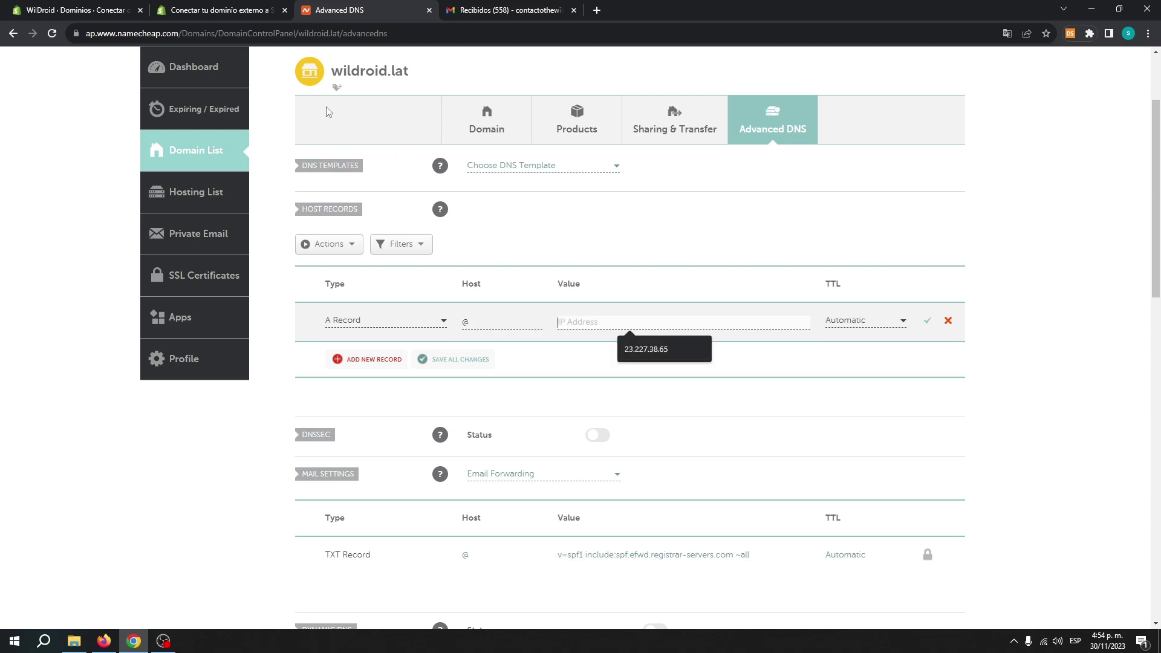
pyautogui.click(212, 13)
pyautogui.moveTo(671, 275); pyautogui.dragTo(605, 273)
pyautogui.click(362, 10)
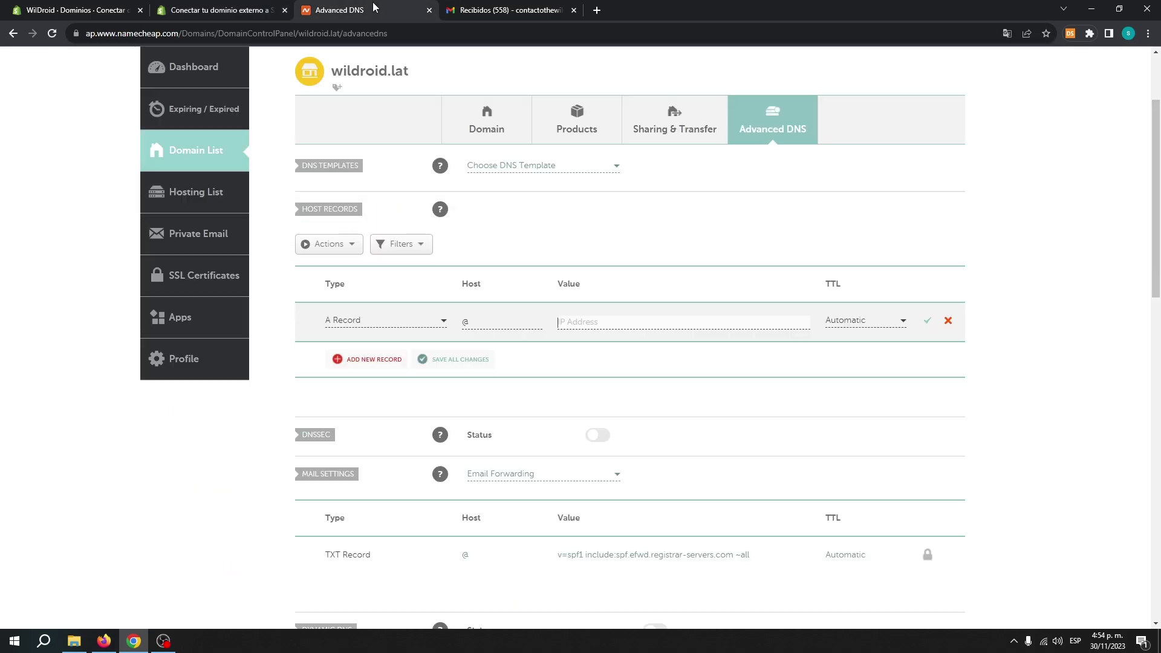
pyautogui.write('23.227.38.65')
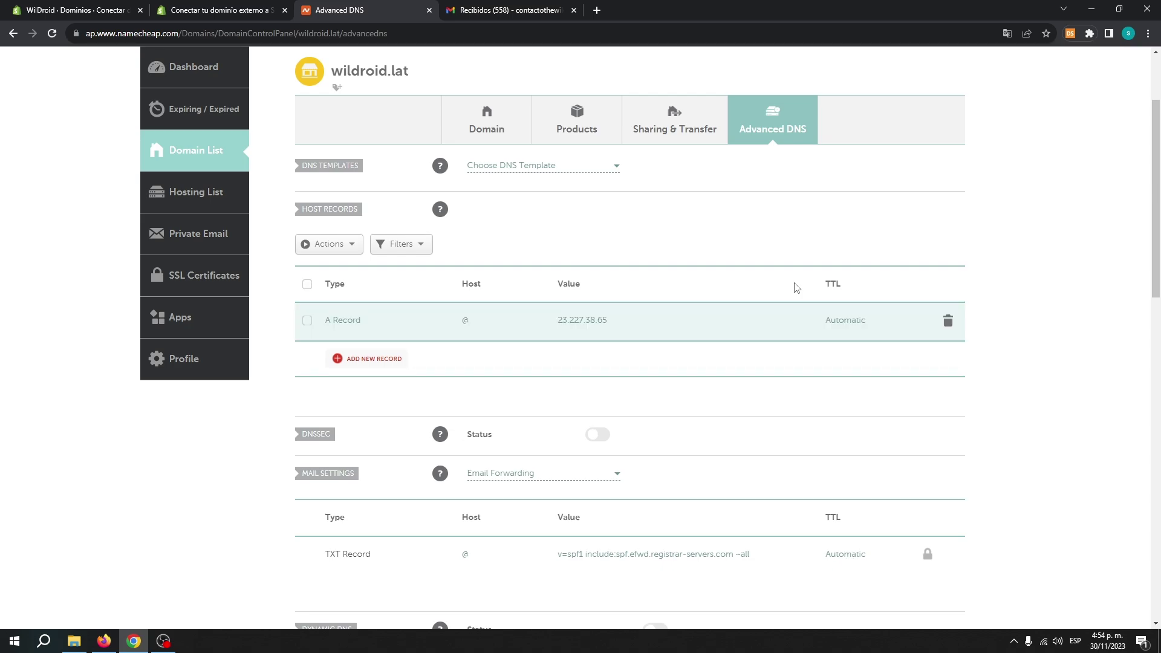
# Add a second host record of type CNAME Record with www as the host
pyautogui.scroll(-1, 668, 248)
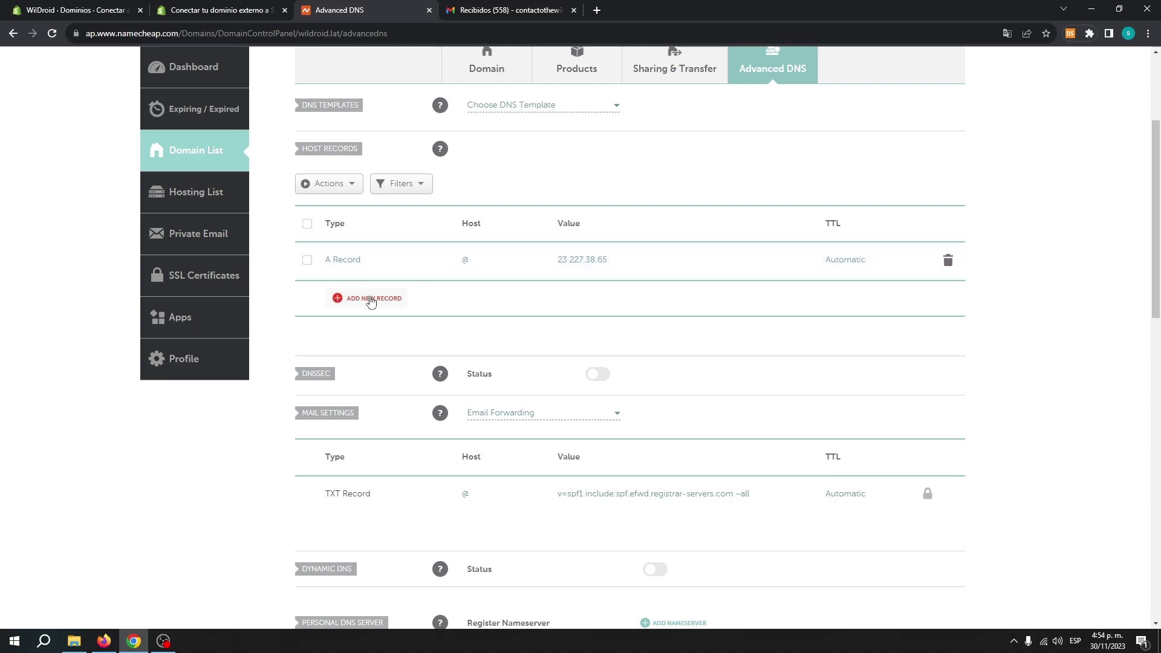
pyautogui.click(371, 299)
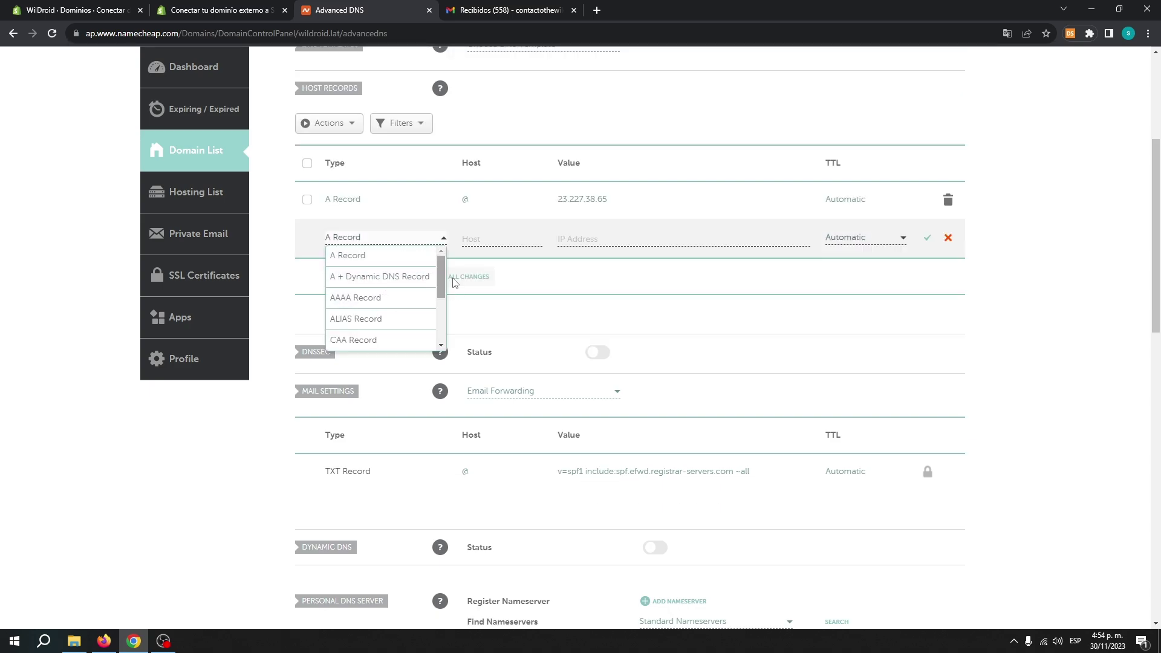
pyautogui.scroll(-2, 442, 270)
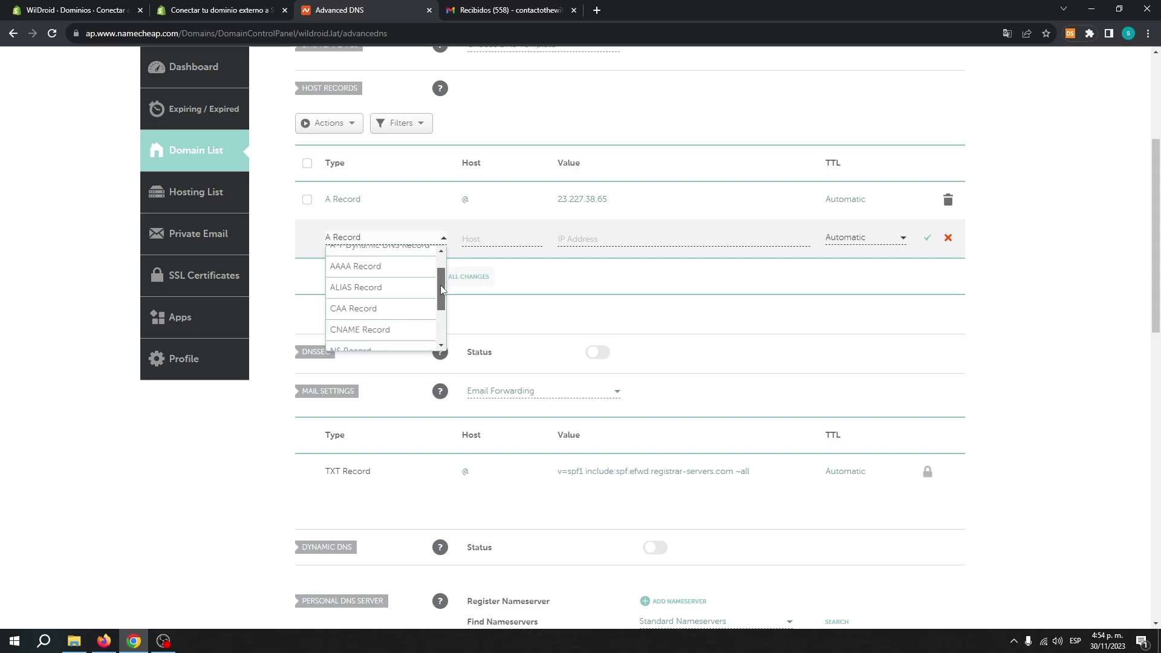
pyautogui.click(360, 318)
pyautogui.scroll(-1, 437, 285)
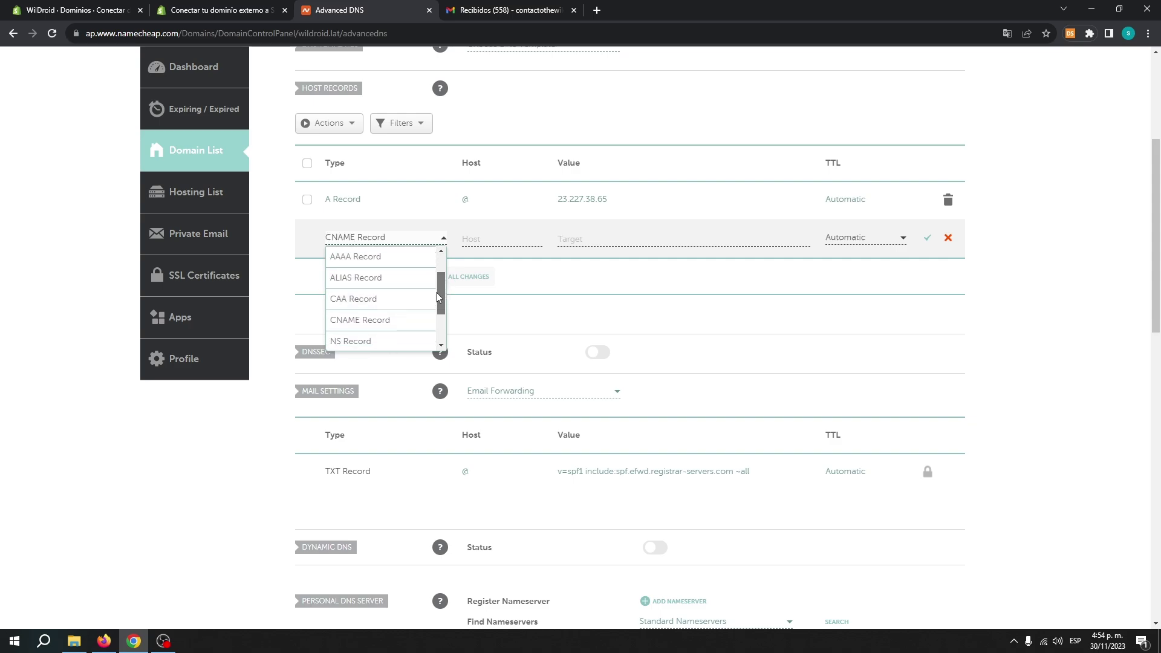
pyautogui.click(383, 321)
pyautogui.scroll(1, 510, 311)
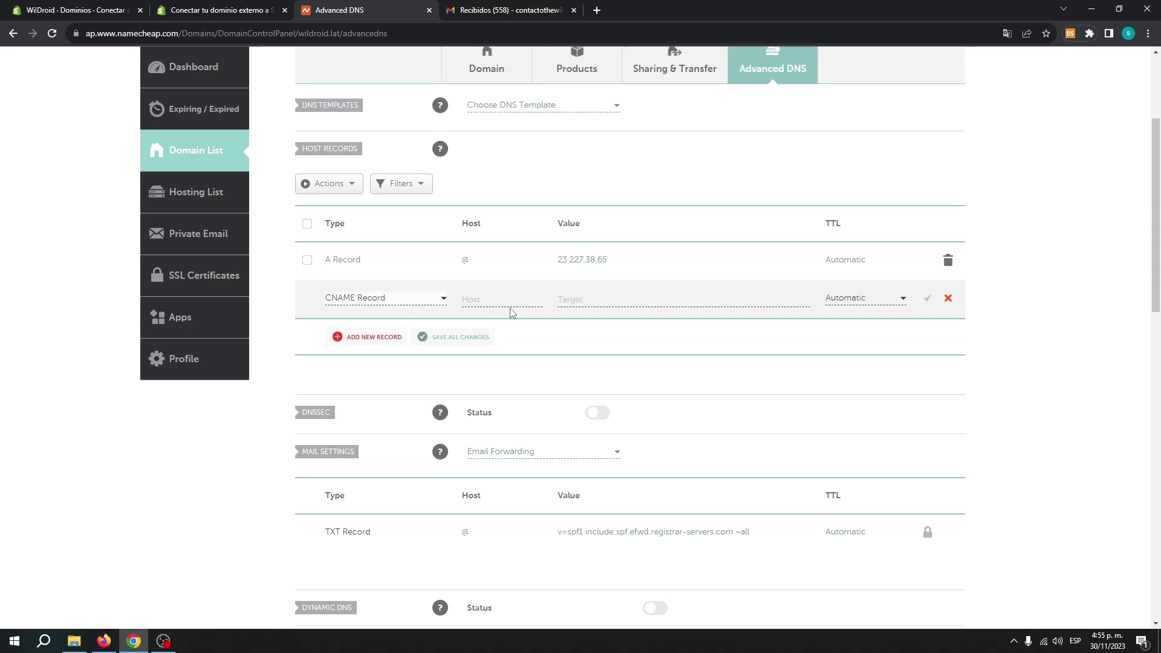
pyautogui.click(494, 299)
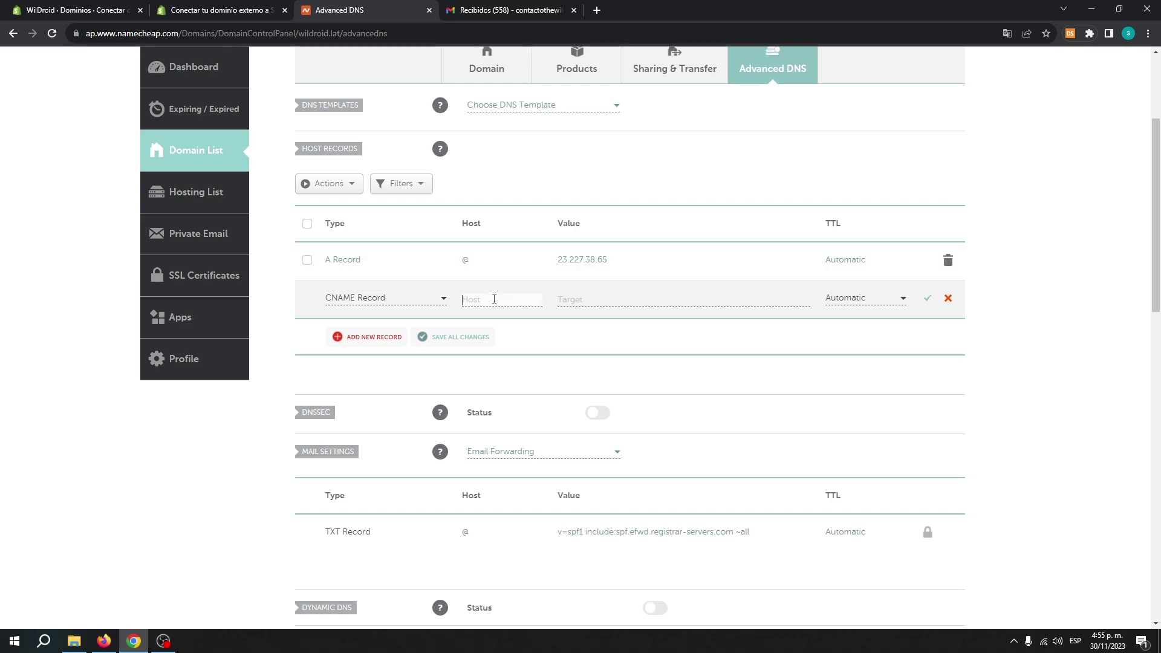
pyautogui.write('www')
# Copy shops.myshopify.com. from the Shopify help page into the CNAME record's target and save all changes
pyautogui.click(235, 11)
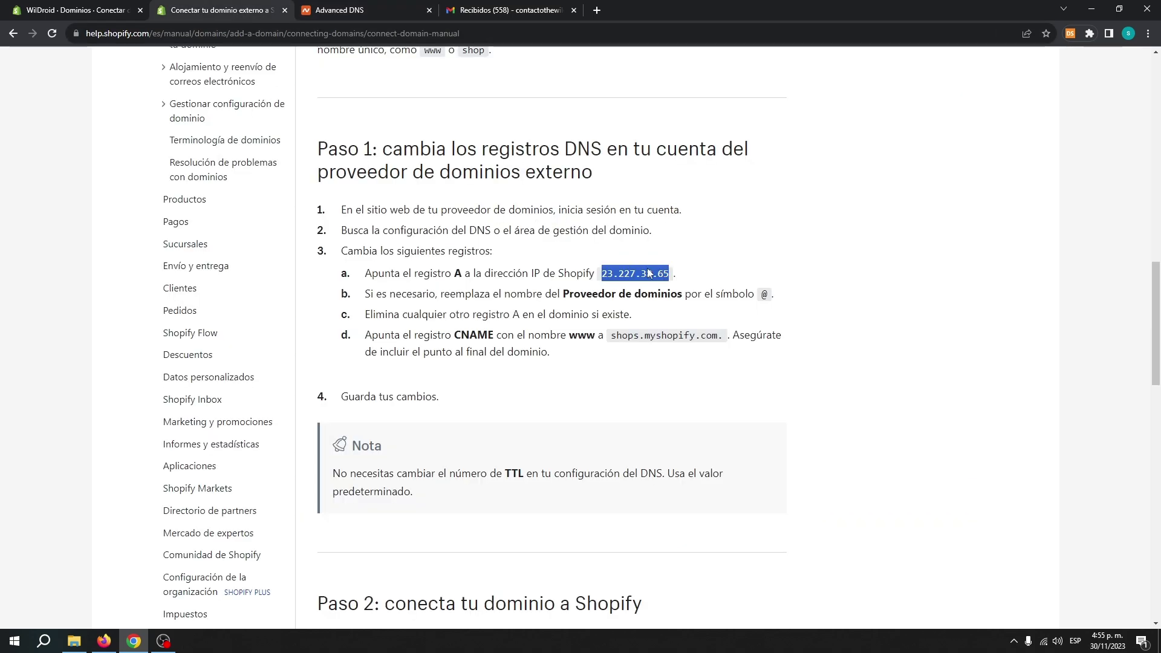
pyautogui.moveTo(725, 336); pyautogui.dragTo(616, 336)
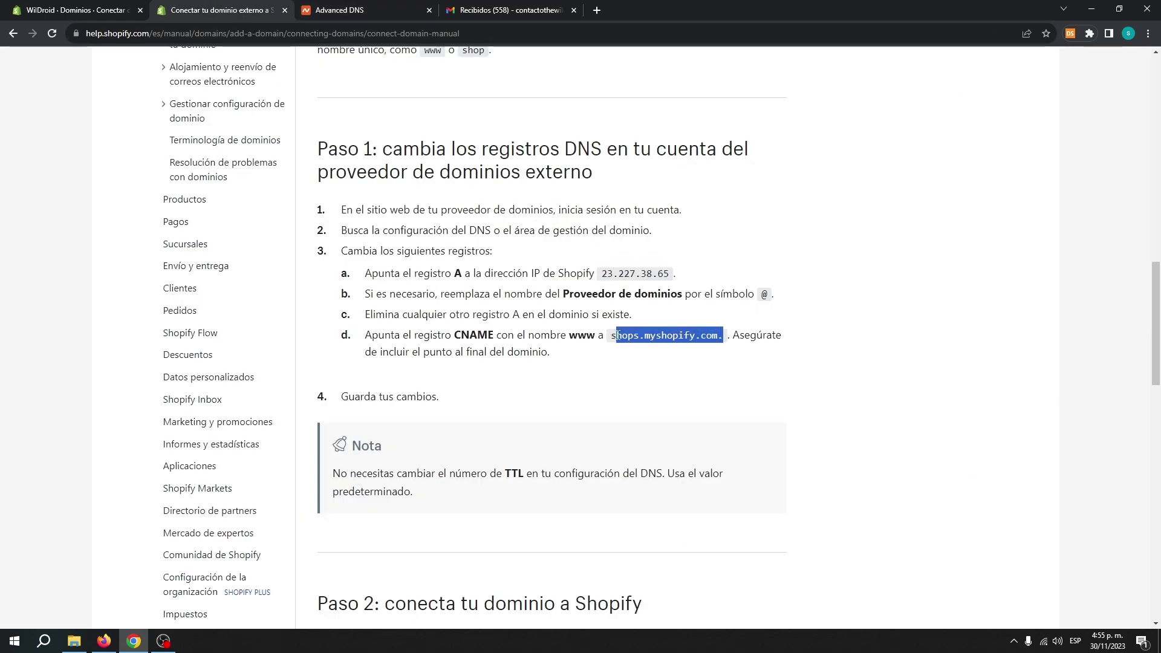
pyautogui.click(363, 11)
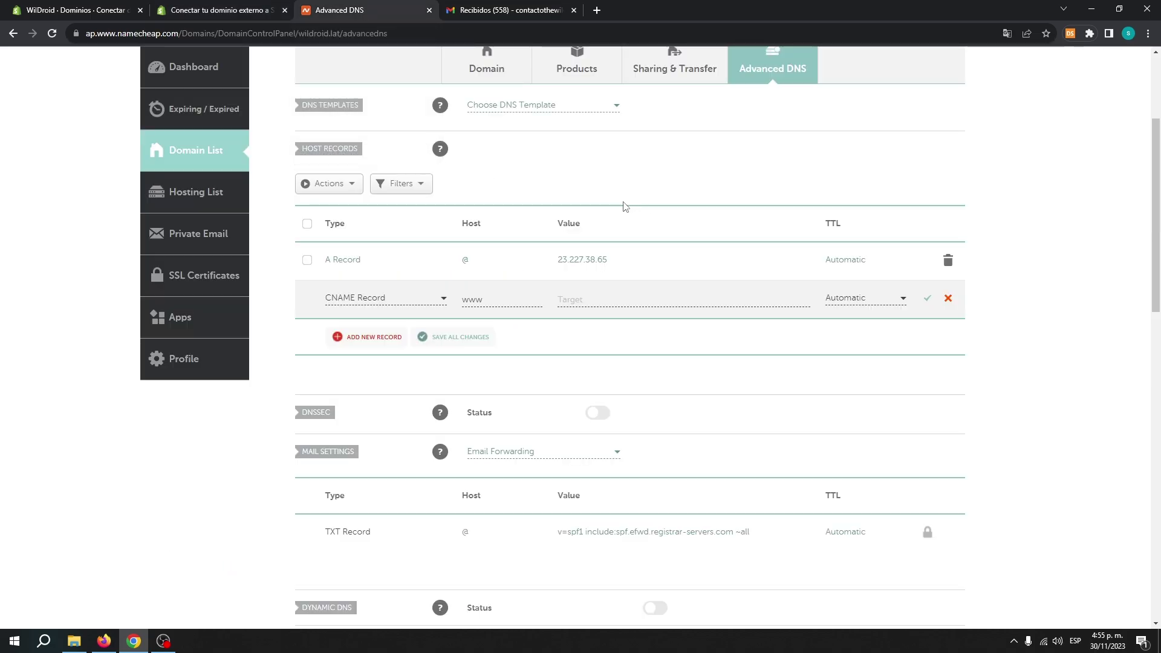
pyautogui.click(586, 297)
pyautogui.write('shops.myshopify.com.')
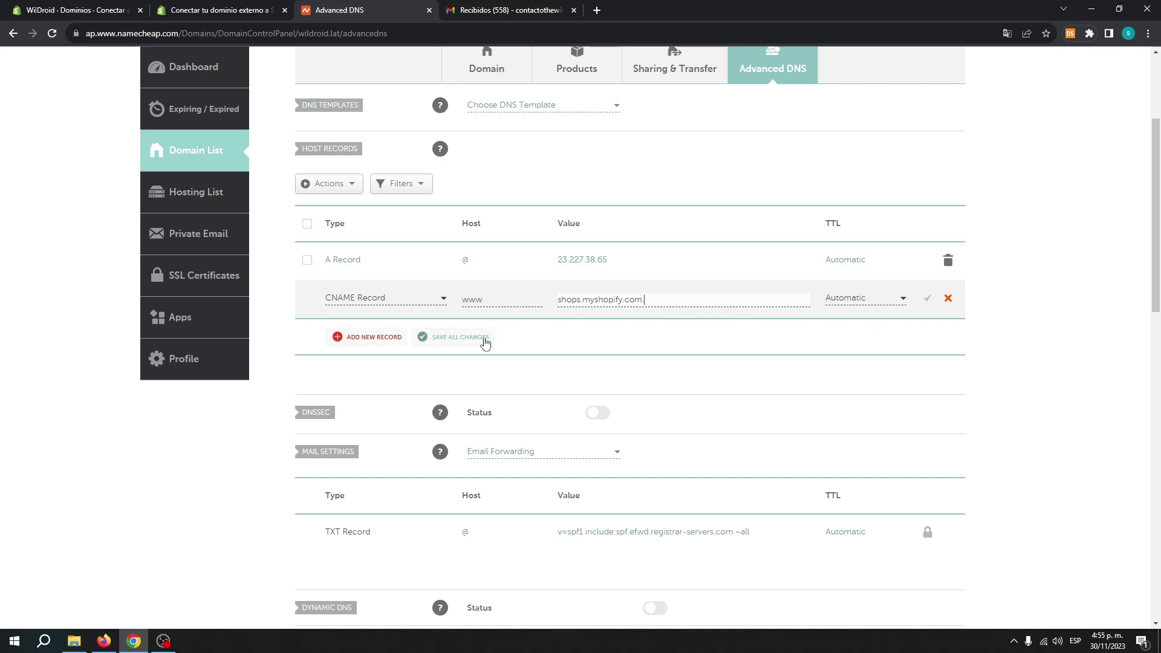
pyautogui.click(466, 341)
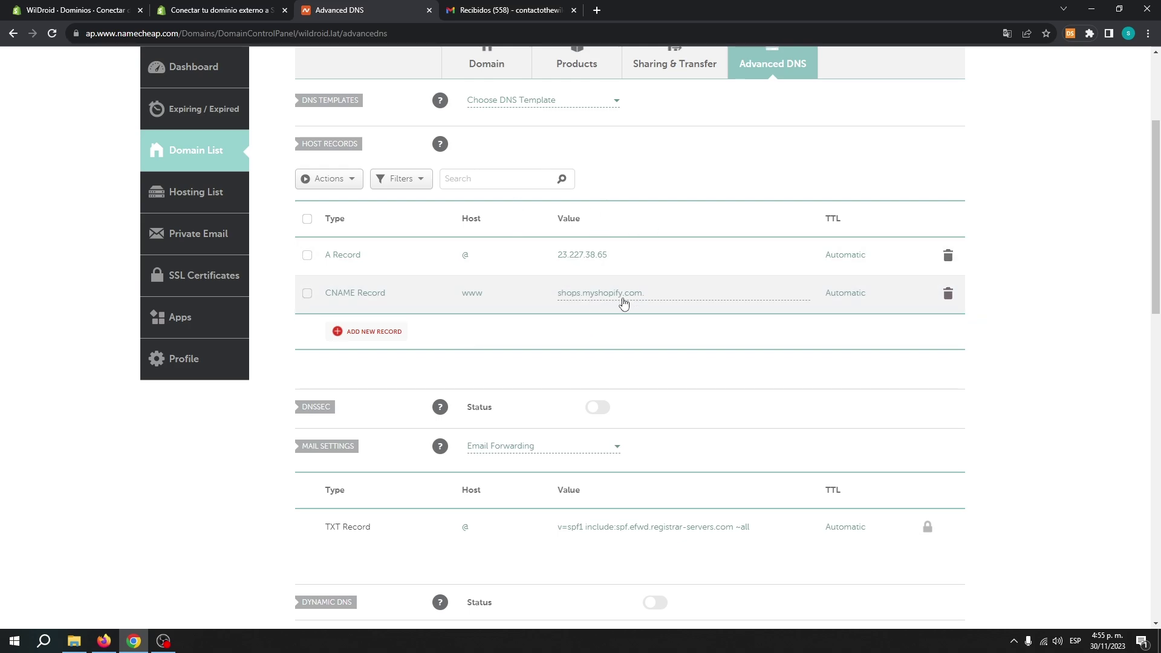
# Compare the saved host records with Shopify's instructions, then switch to the Shopify admin and verify the wildroid.lat connection
pyautogui.click(225, 8)
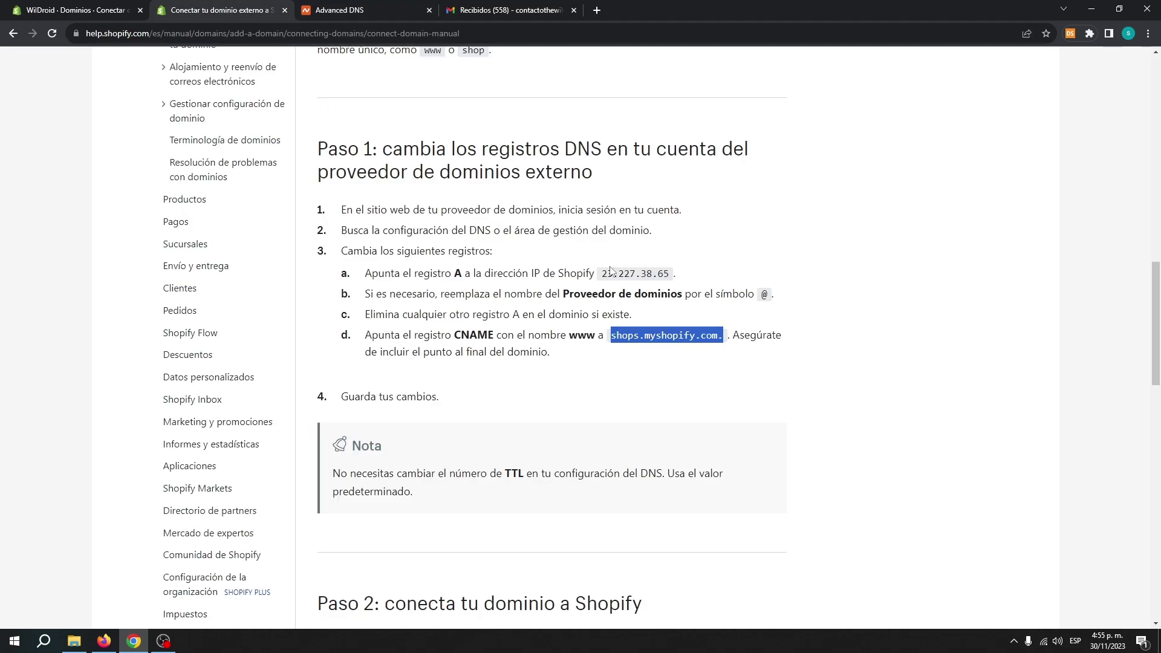
pyautogui.click(363, 10)
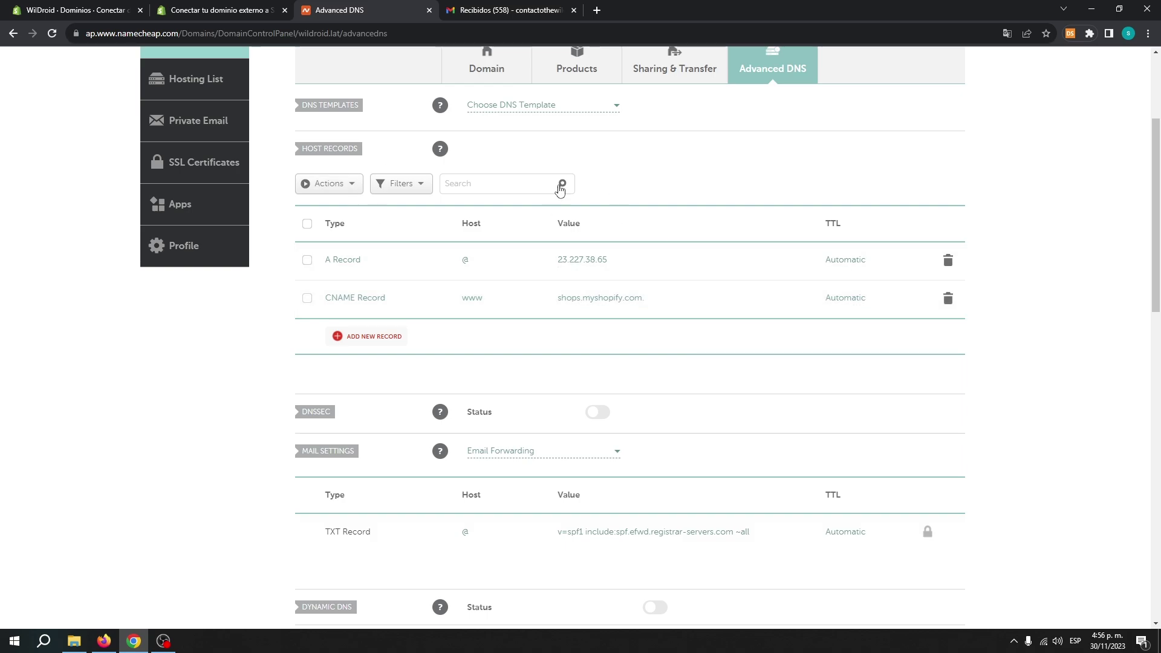
pyautogui.click(67, 6)
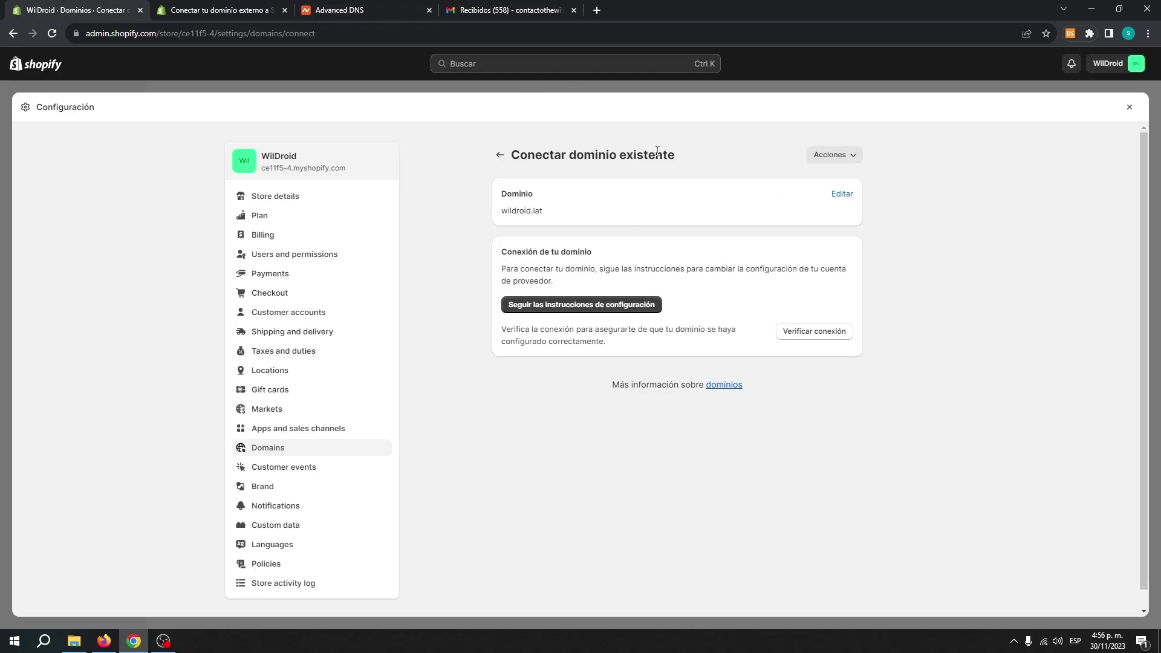
pyautogui.click(820, 332)
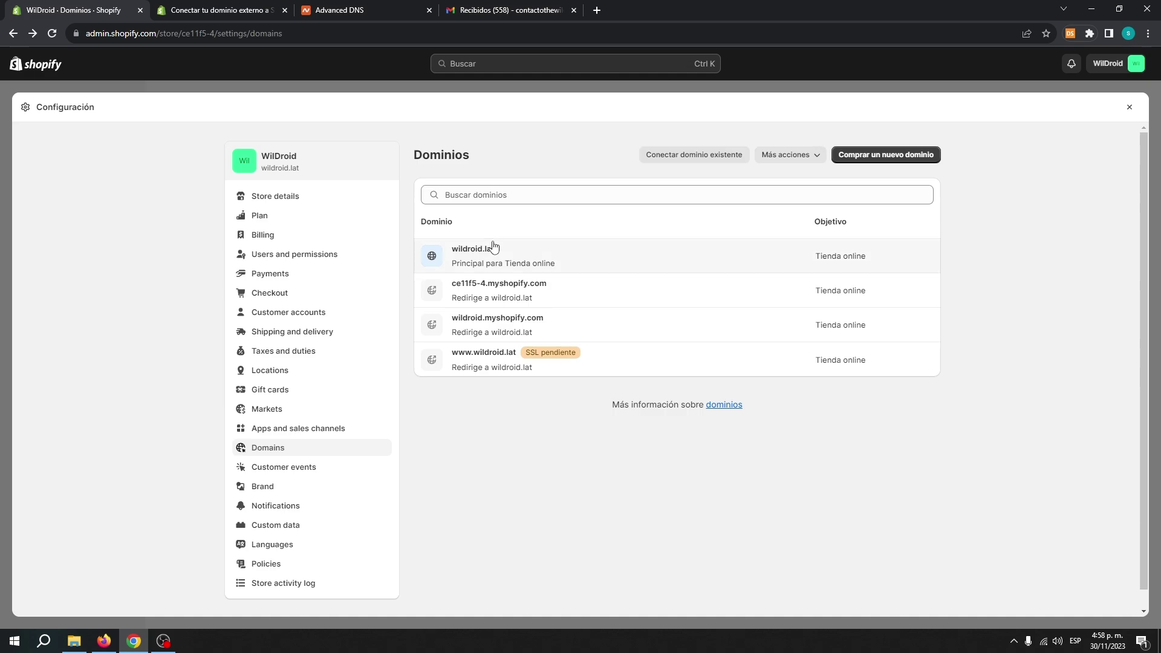
# Visit wildroid.lat in a new browser tab to check that the store loads, then close that tab
pyautogui.click(599, 10)
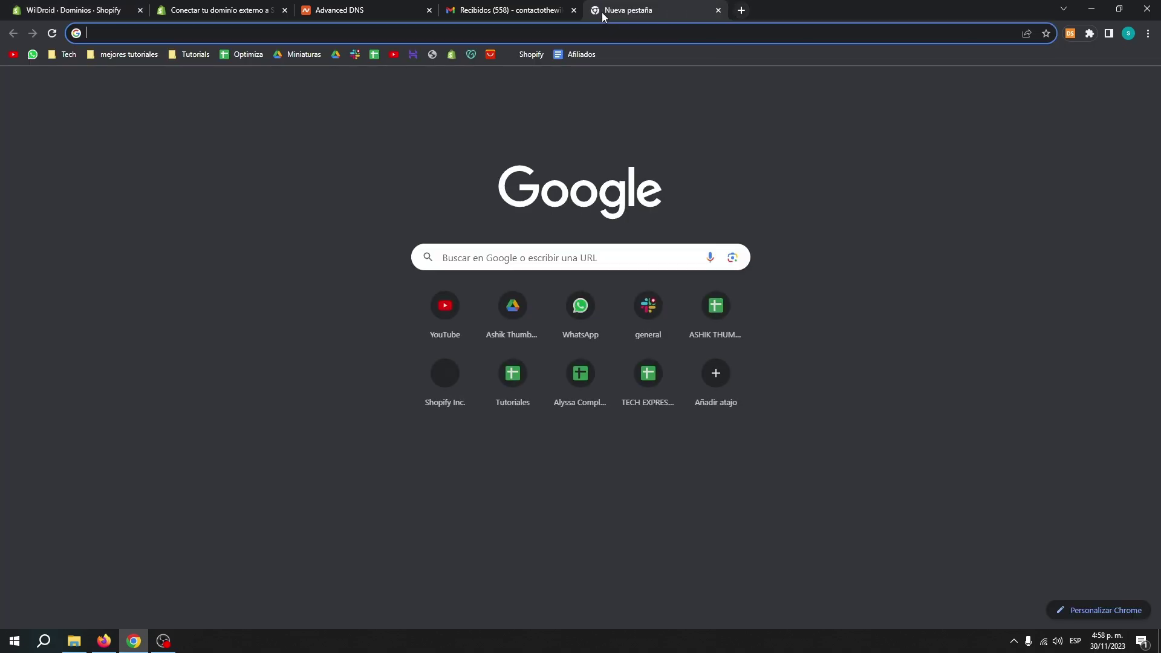
pyautogui.write('wildroid.lat')
pyautogui.press('Return')
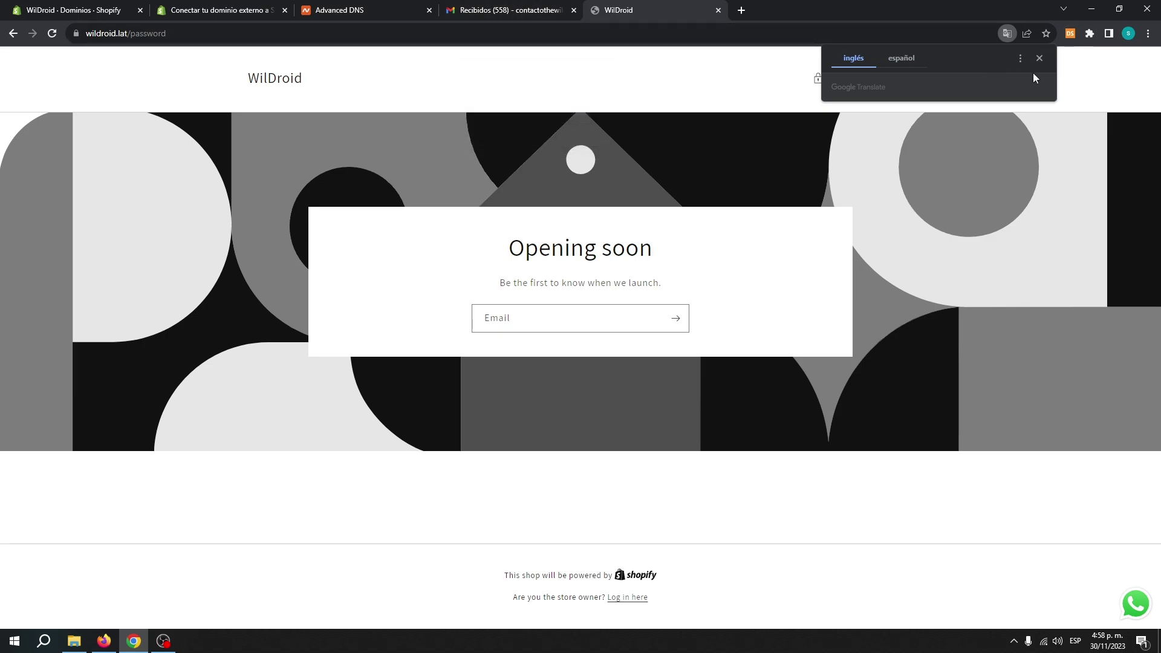
pyautogui.click(1040, 58)
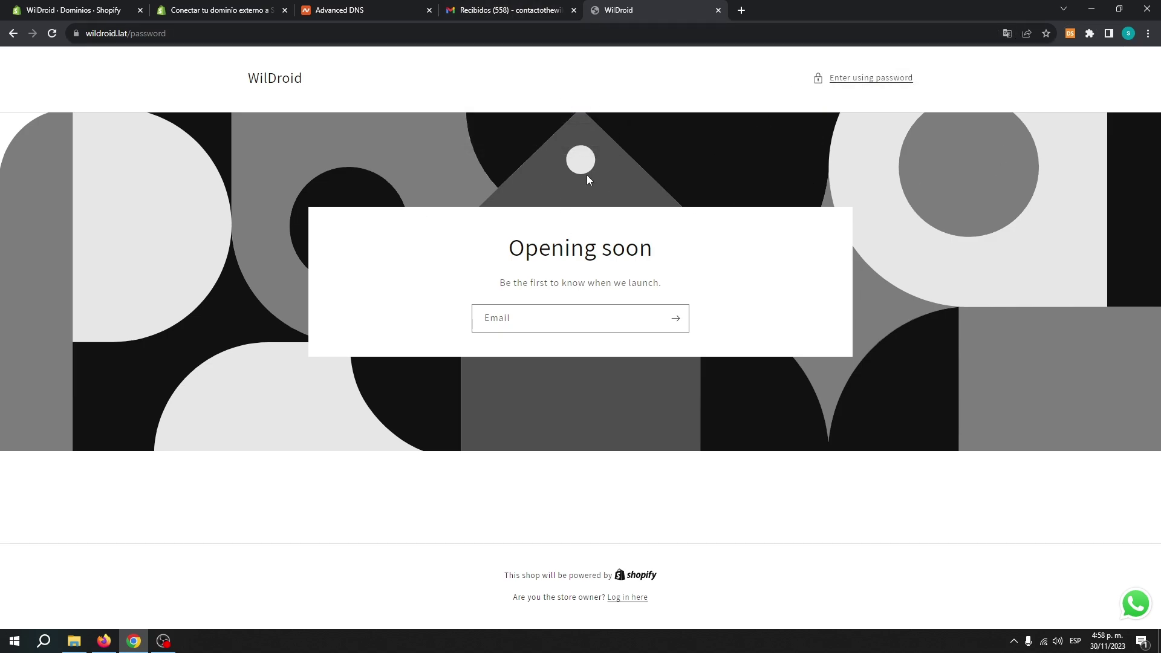
pyautogui.click(718, 10)
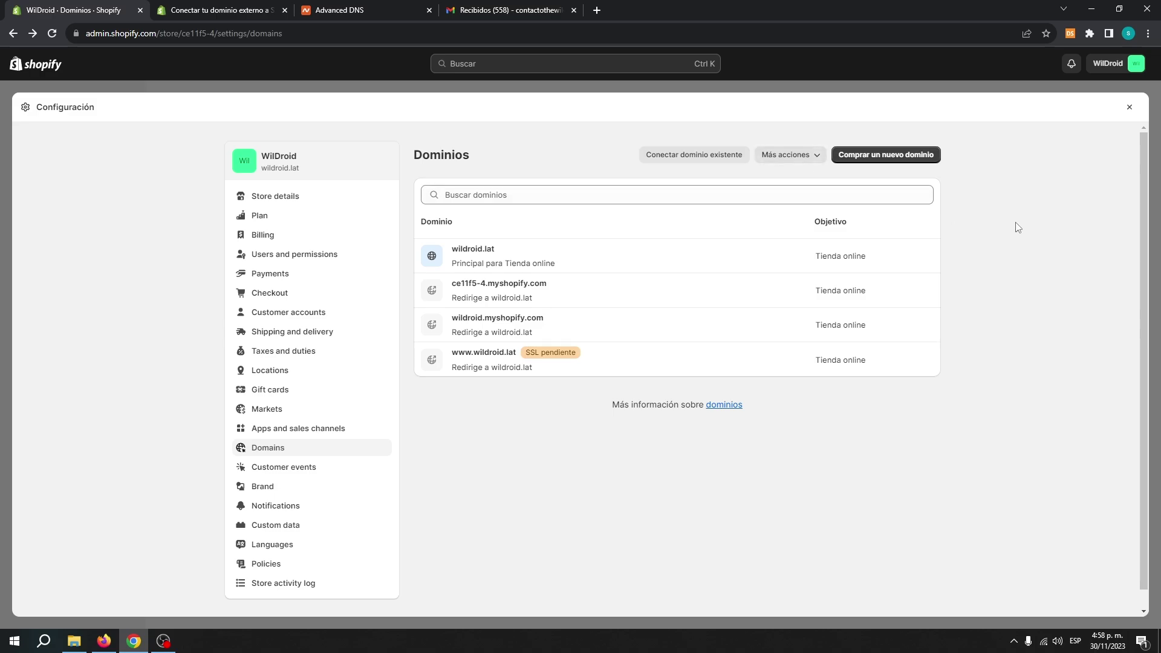